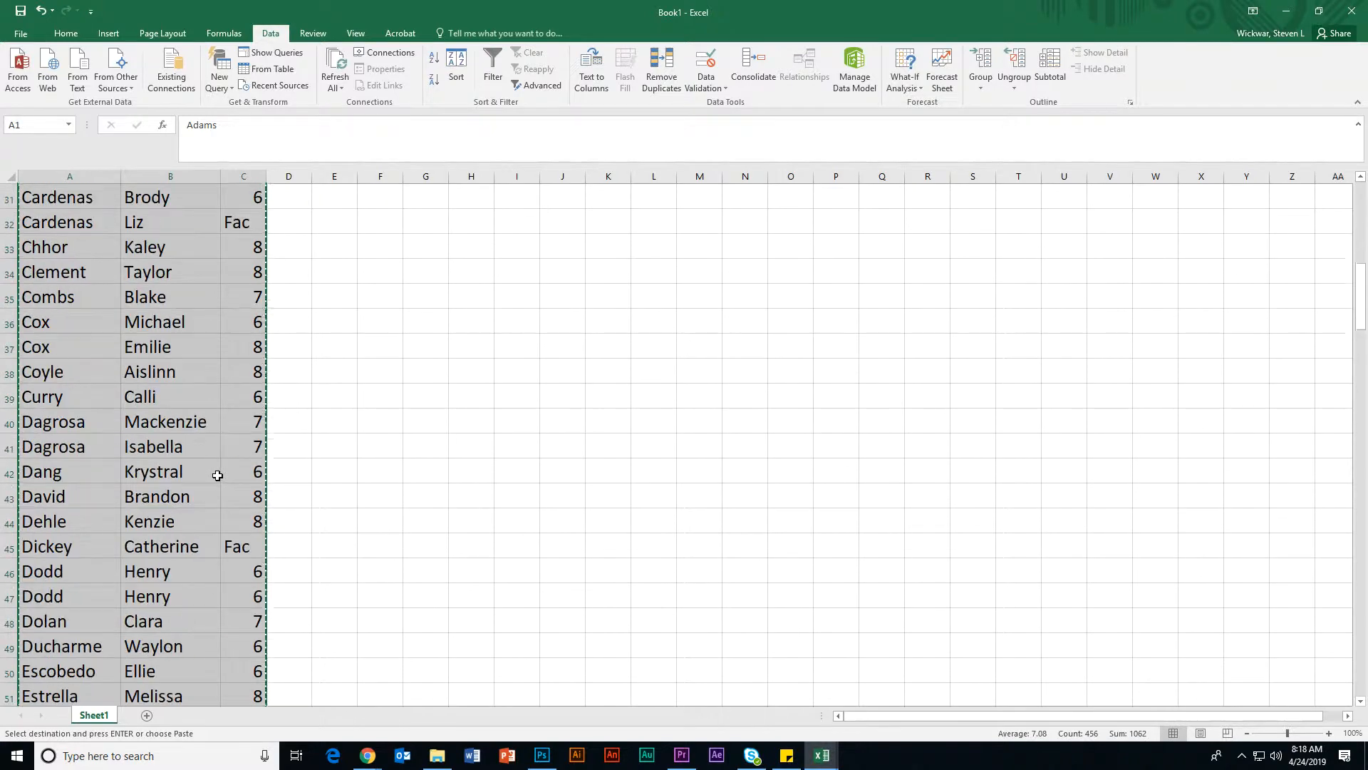
Copy the selected last name, first name and grade list in columns A to C of Sheet1
{"action": "scroll", "coordinate": [195, 455], "scroll_direction": "up", "scroll_amount": 16}
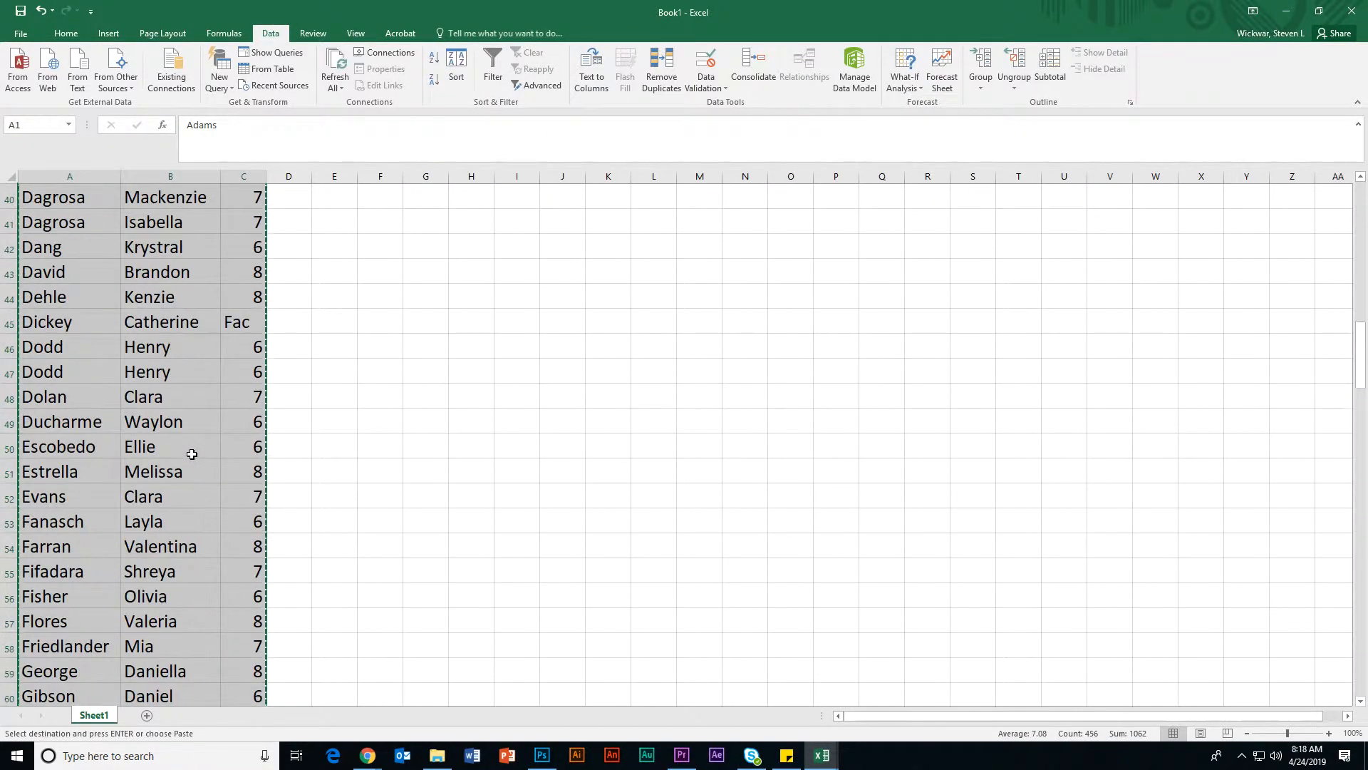
{"action": "scroll", "coordinate": [192, 427], "scroll_direction": "up", "scroll_amount": 2}
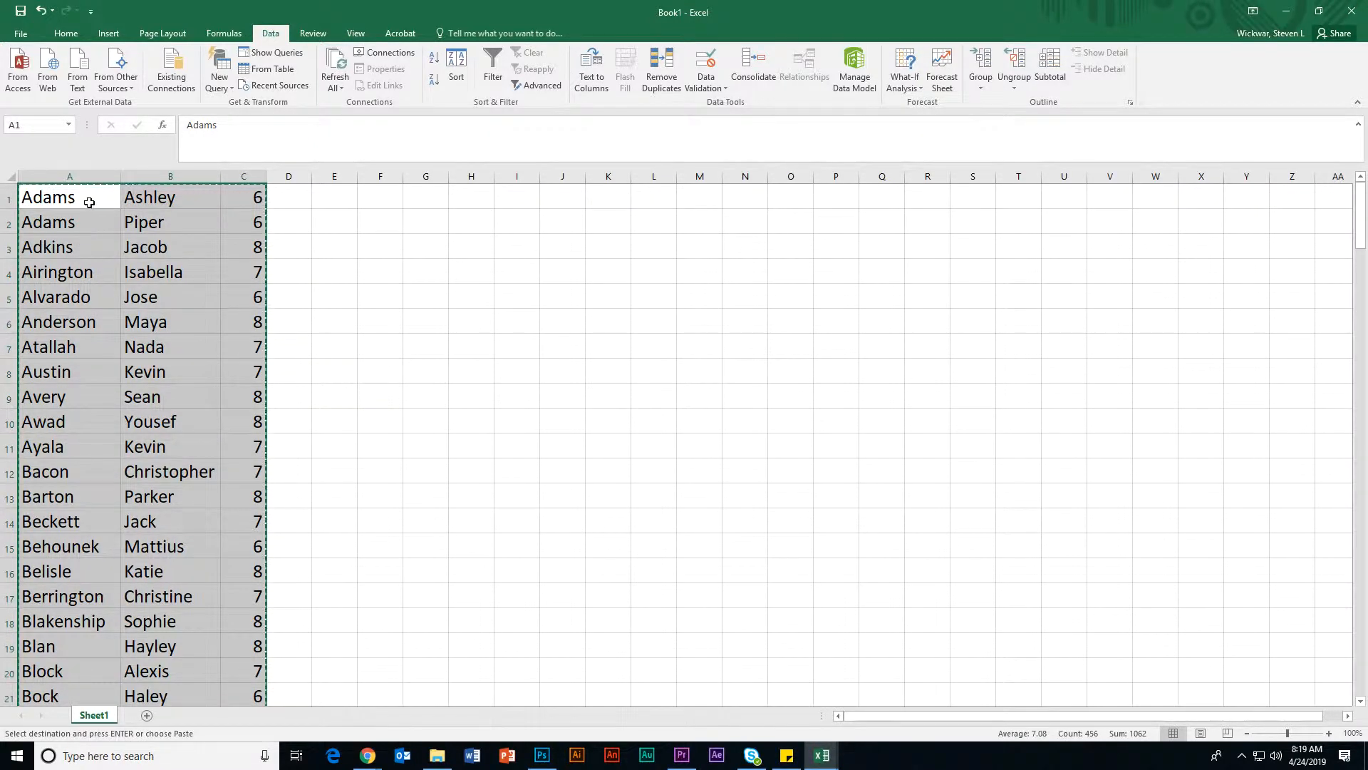
{"action": "right_click", "coordinate": [134, 251]}
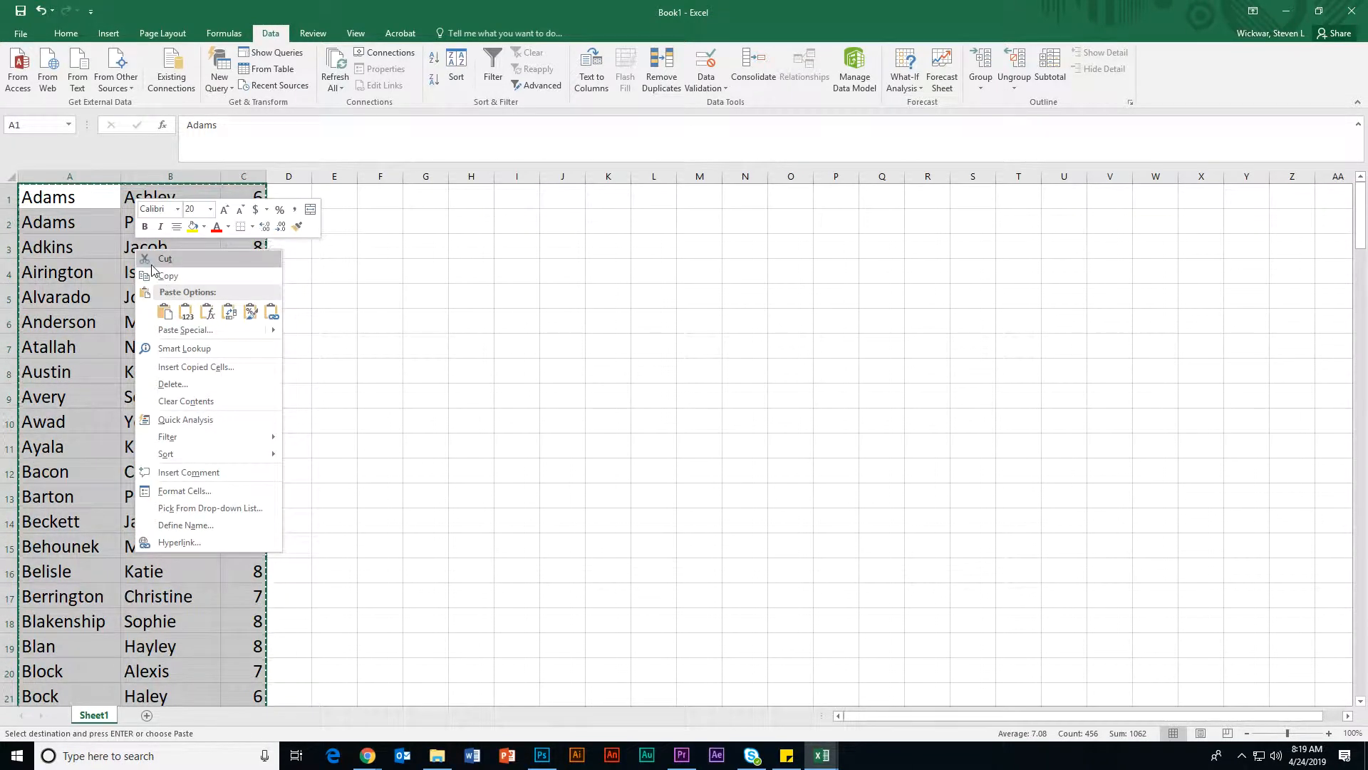
{"action": "left_click", "coordinate": [182, 277]}
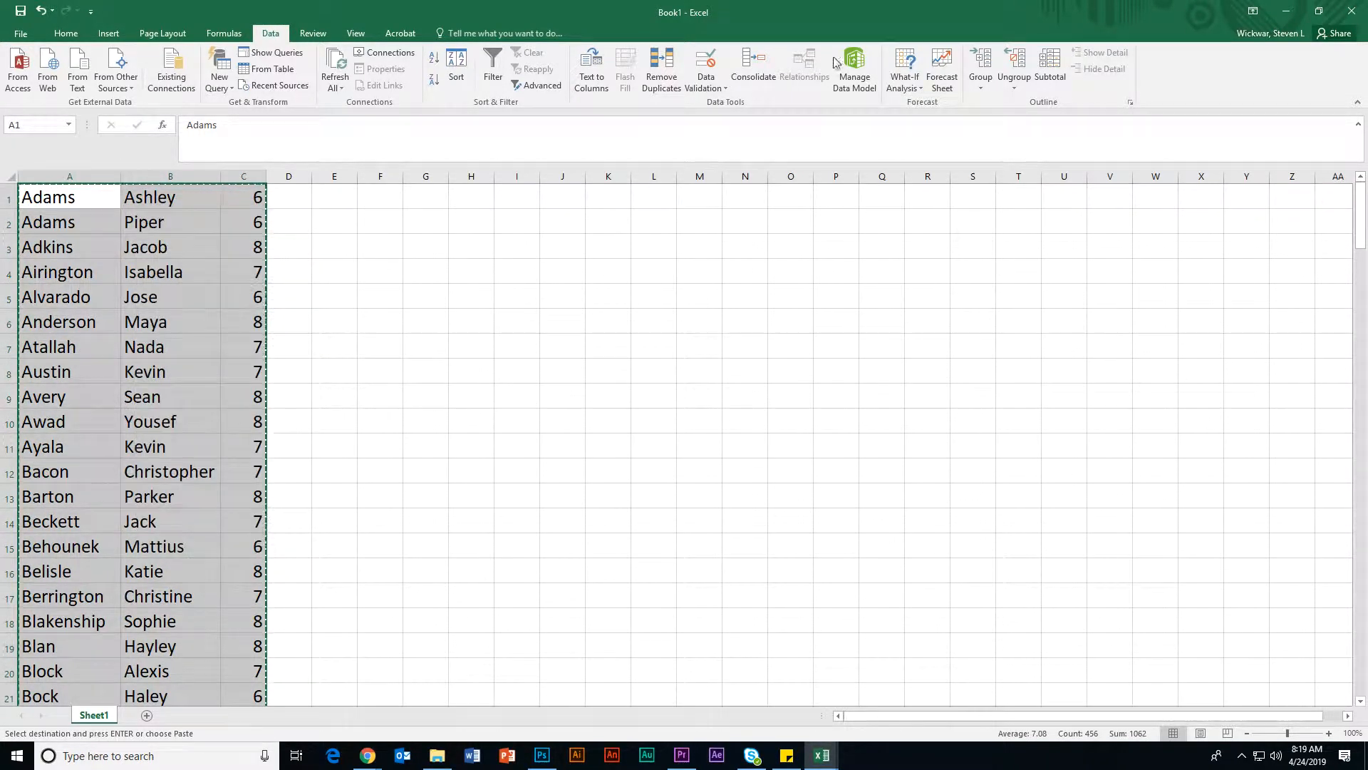
Switch to Photoshop and create a new 349 x 5321 px document at 72 ppi from the Clipboard preset
{"action": "left_click", "coordinate": [1286, 11]}
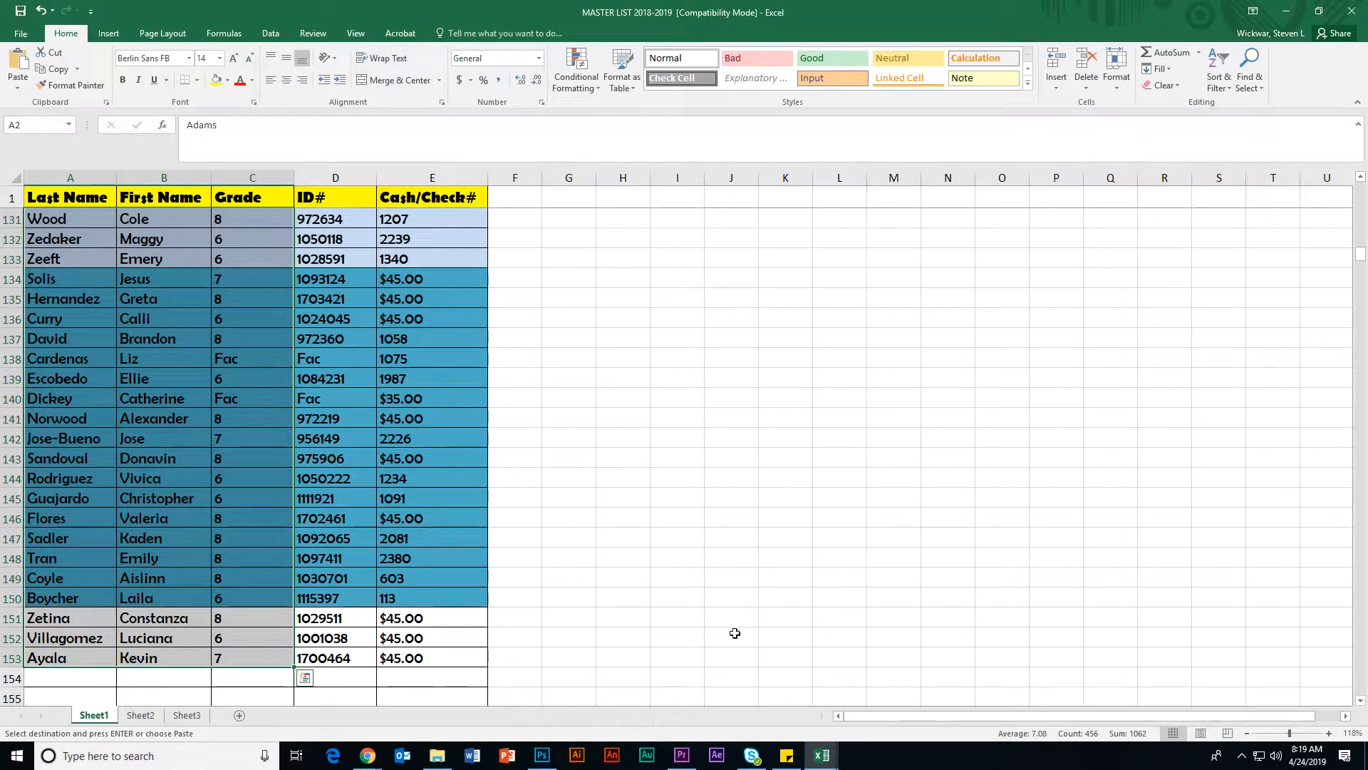
{"action": "left_click", "coordinate": [541, 756]}
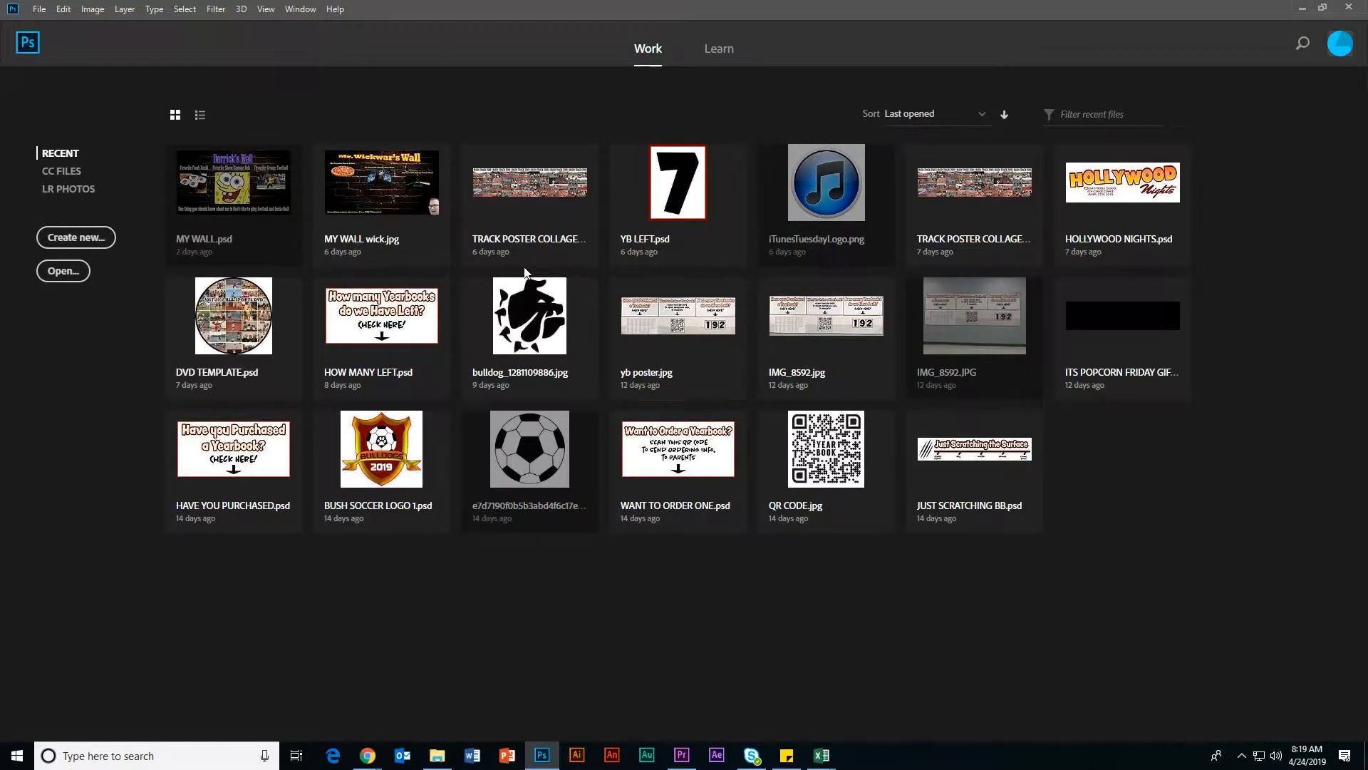
{"action": "left_click", "coordinate": [42, 10]}
{"action": "left_click", "coordinate": [48, 26]}
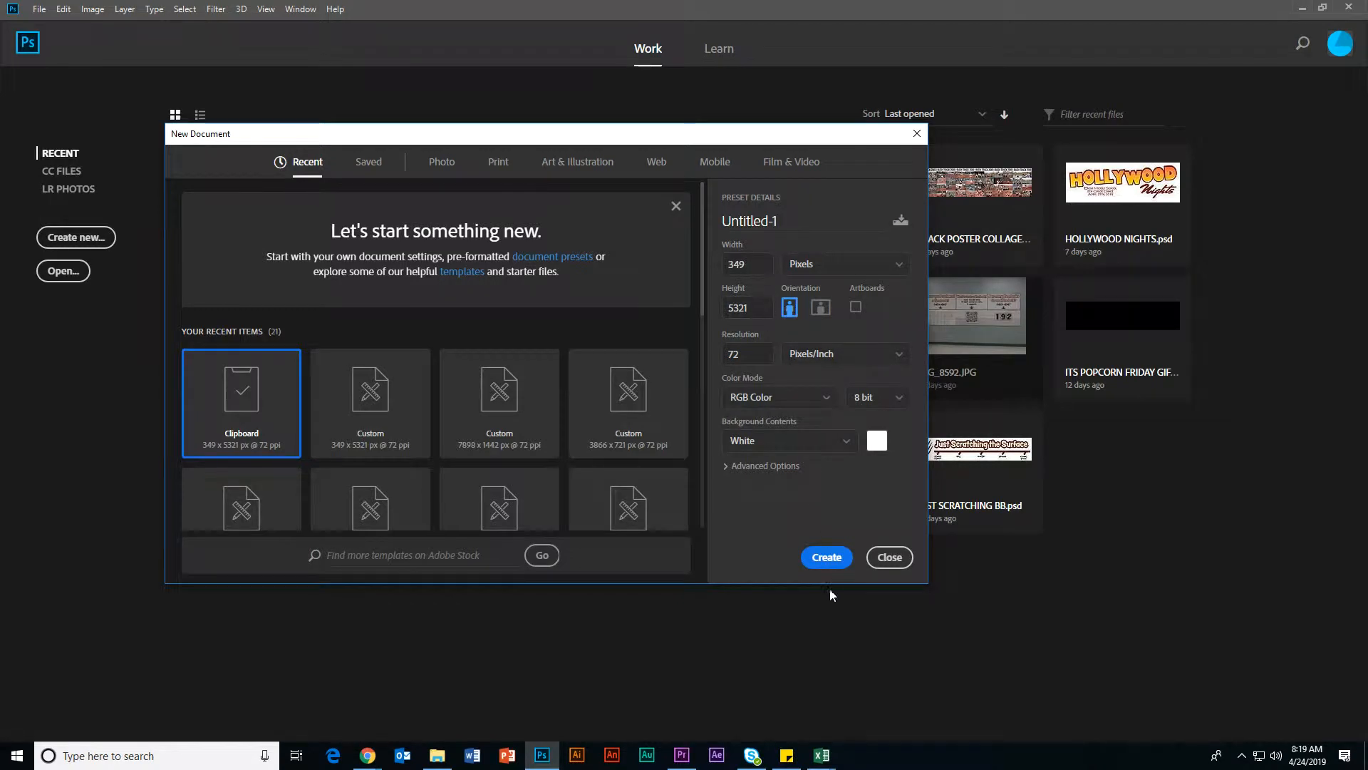
{"action": "left_click", "coordinate": [827, 559]}
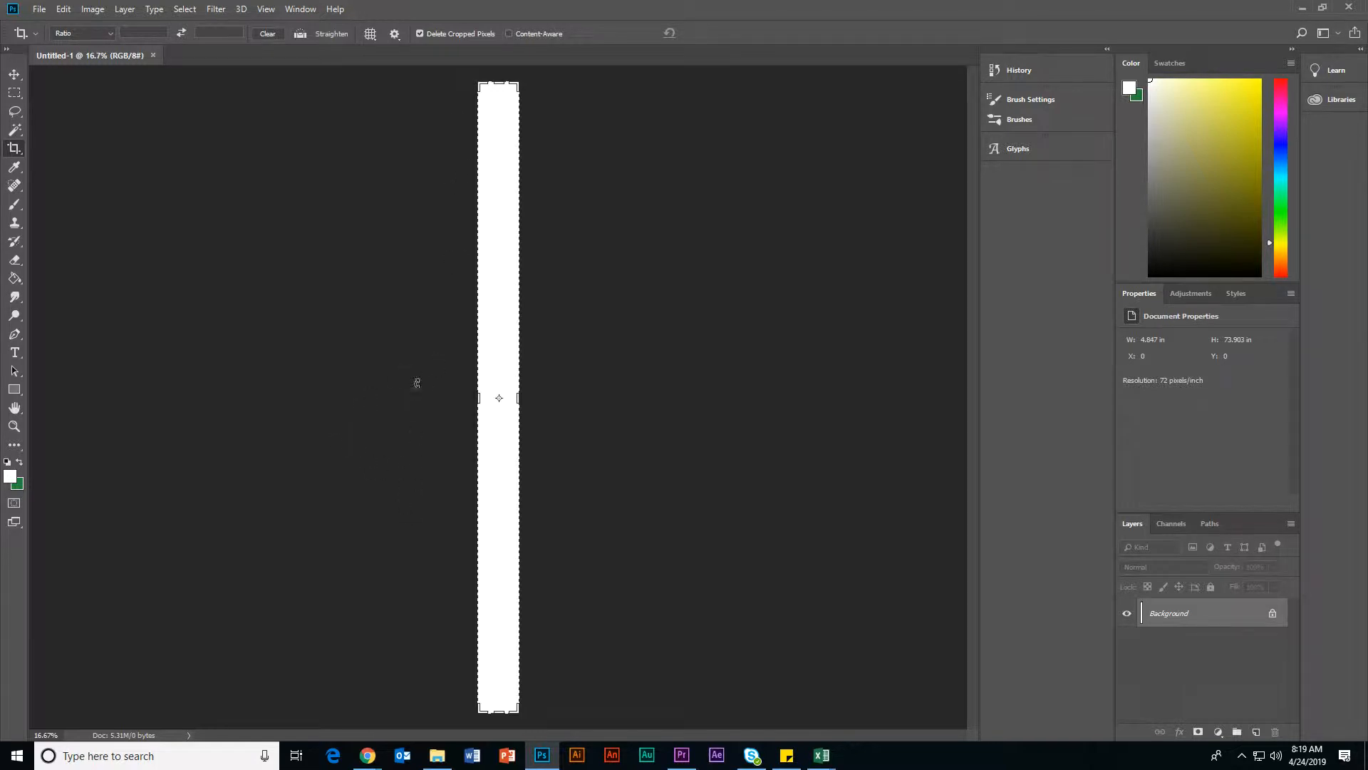
Paste the copied name list into the blank document so it fills the canvas
{"action": "left_click", "coordinate": [64, 10]}
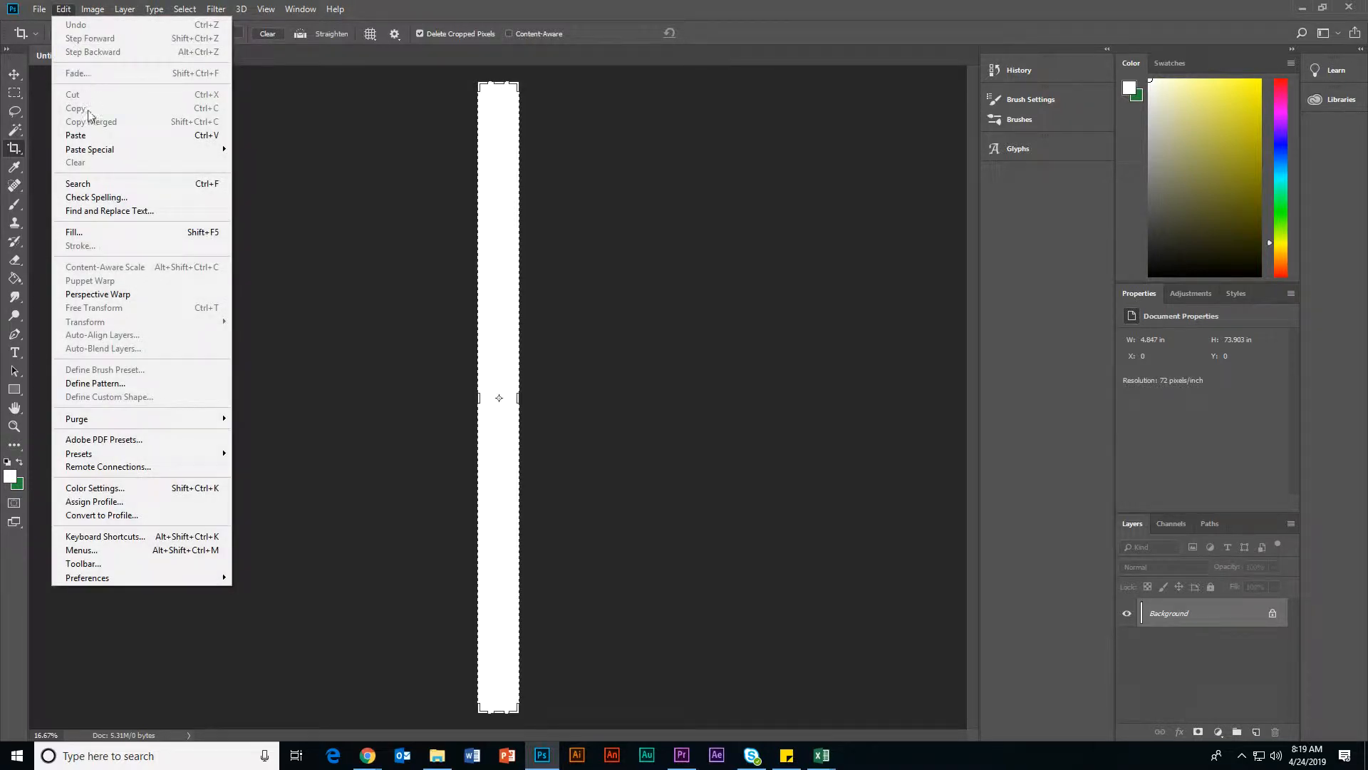
{"action": "left_click", "coordinate": [85, 135]}
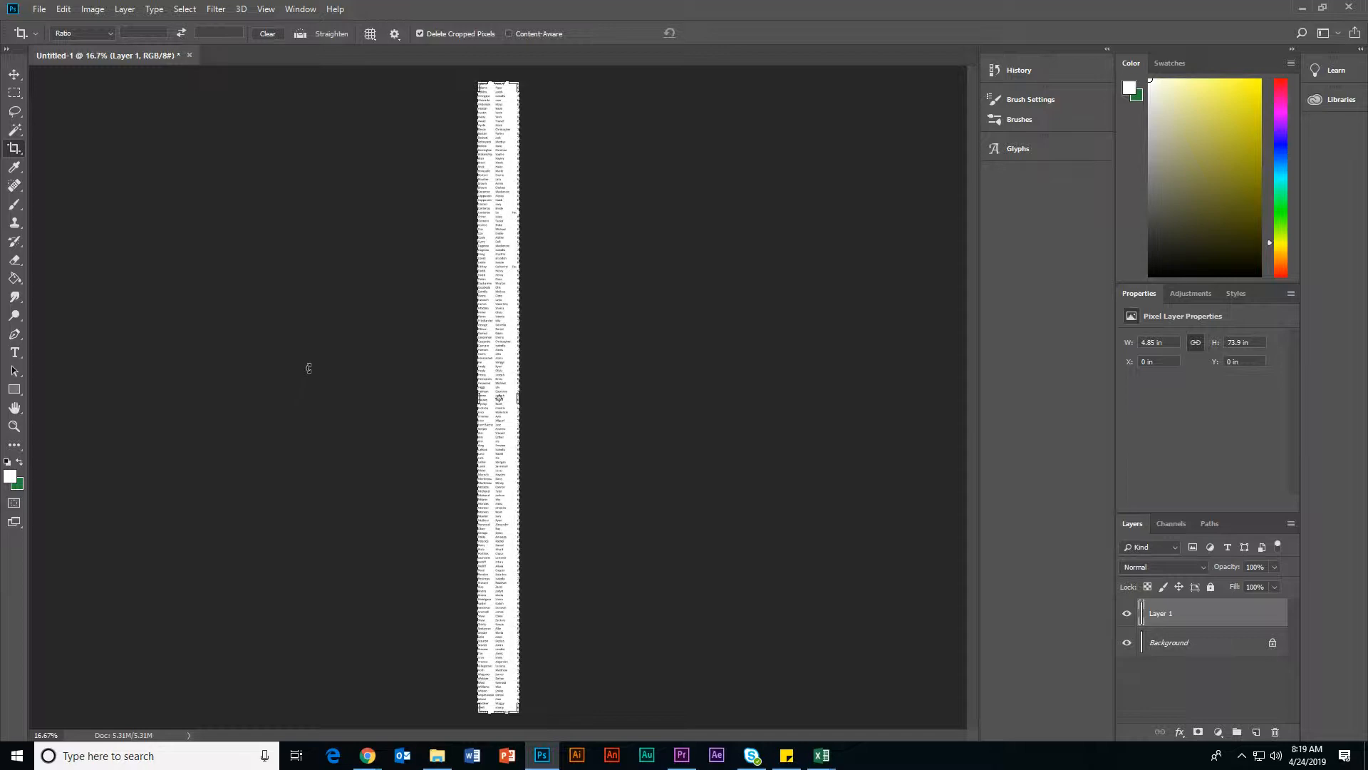
{"action": "key", "text": "ctrl+1"}
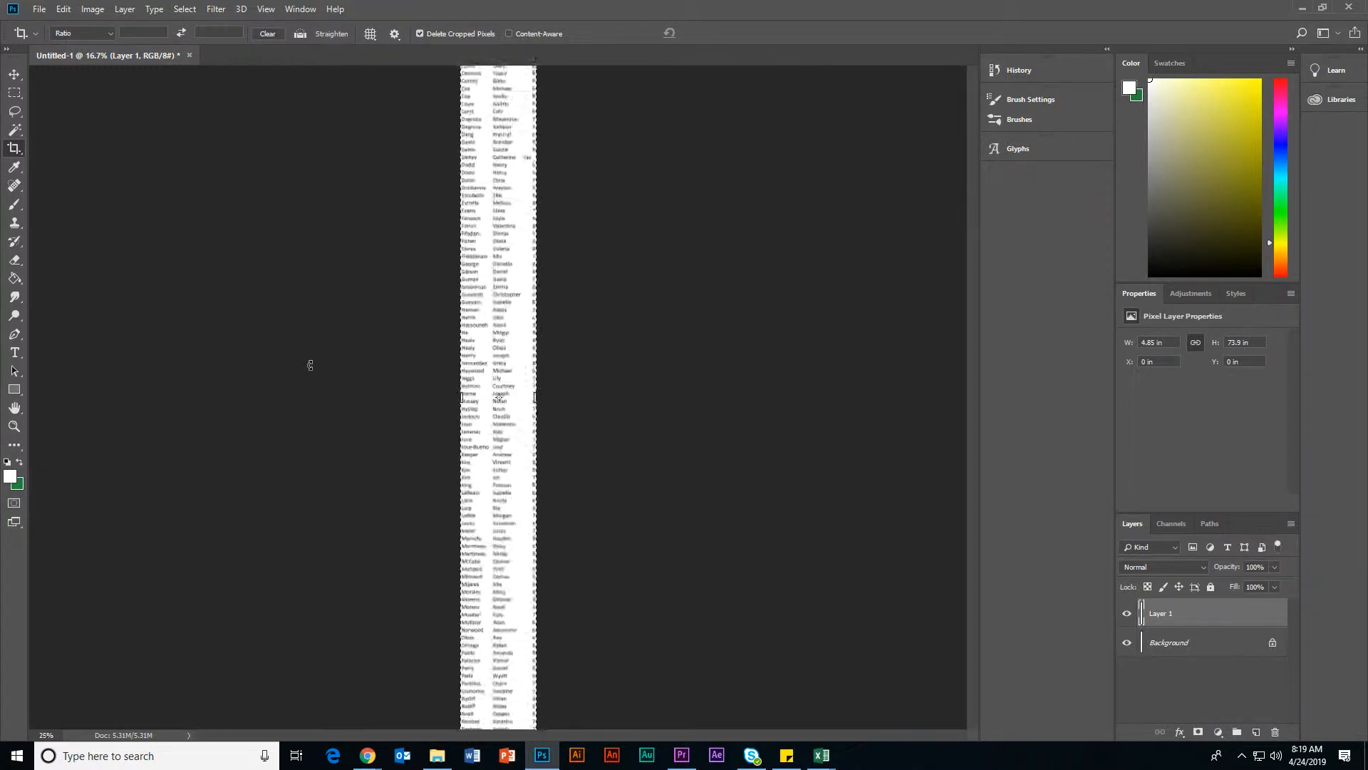
{"action": "key", "text": "ctrl+minus"}
{"action": "key", "text": "ctrl+minus"}
{"action": "key", "text": "ctrl+minus"}
{"action": "key", "text": "ctrl+minus"}
{"action": "key", "text": "ctrl+minus"}
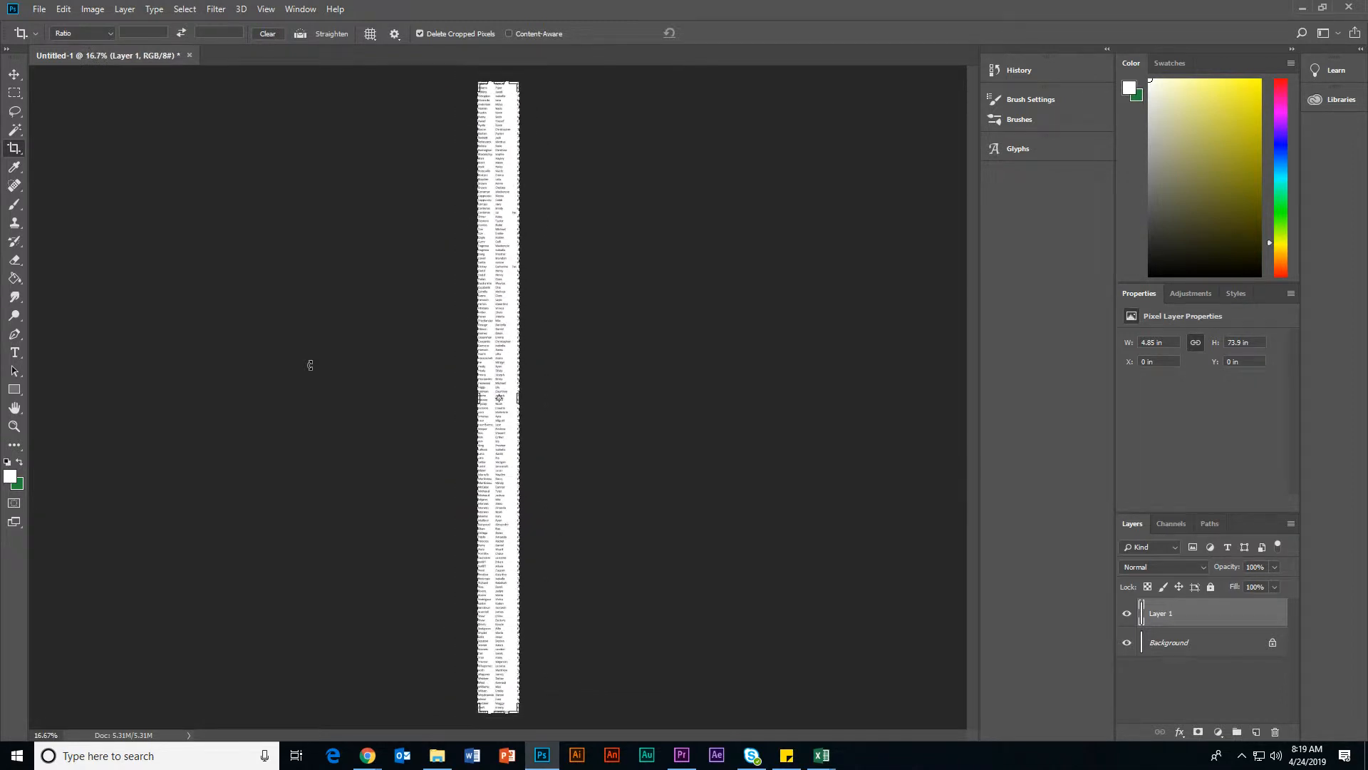
Save the document to the Desktop as a JPEG named TEST with Maximum quality (12) and Baseline ("Standard") format
{"action": "left_click", "coordinate": [39, 10]}
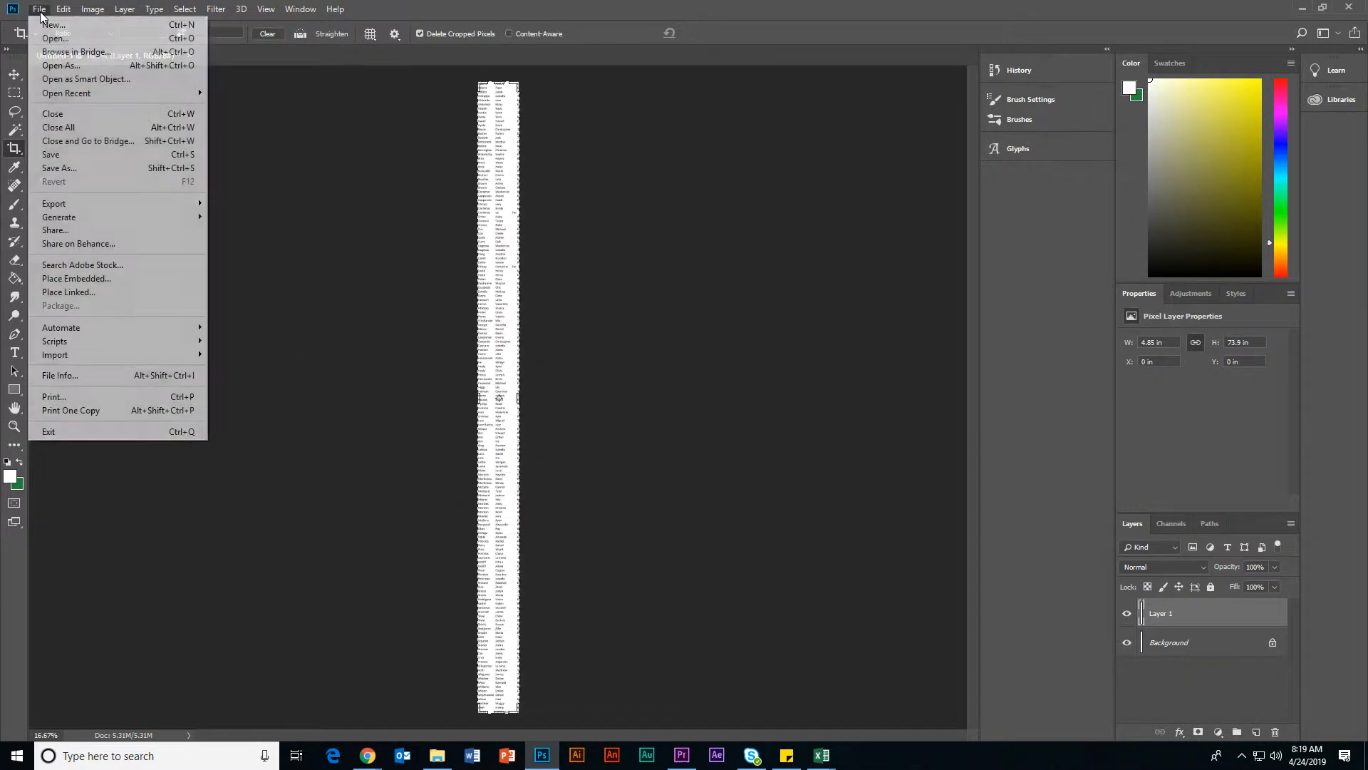
{"action": "left_click", "coordinate": [64, 171]}
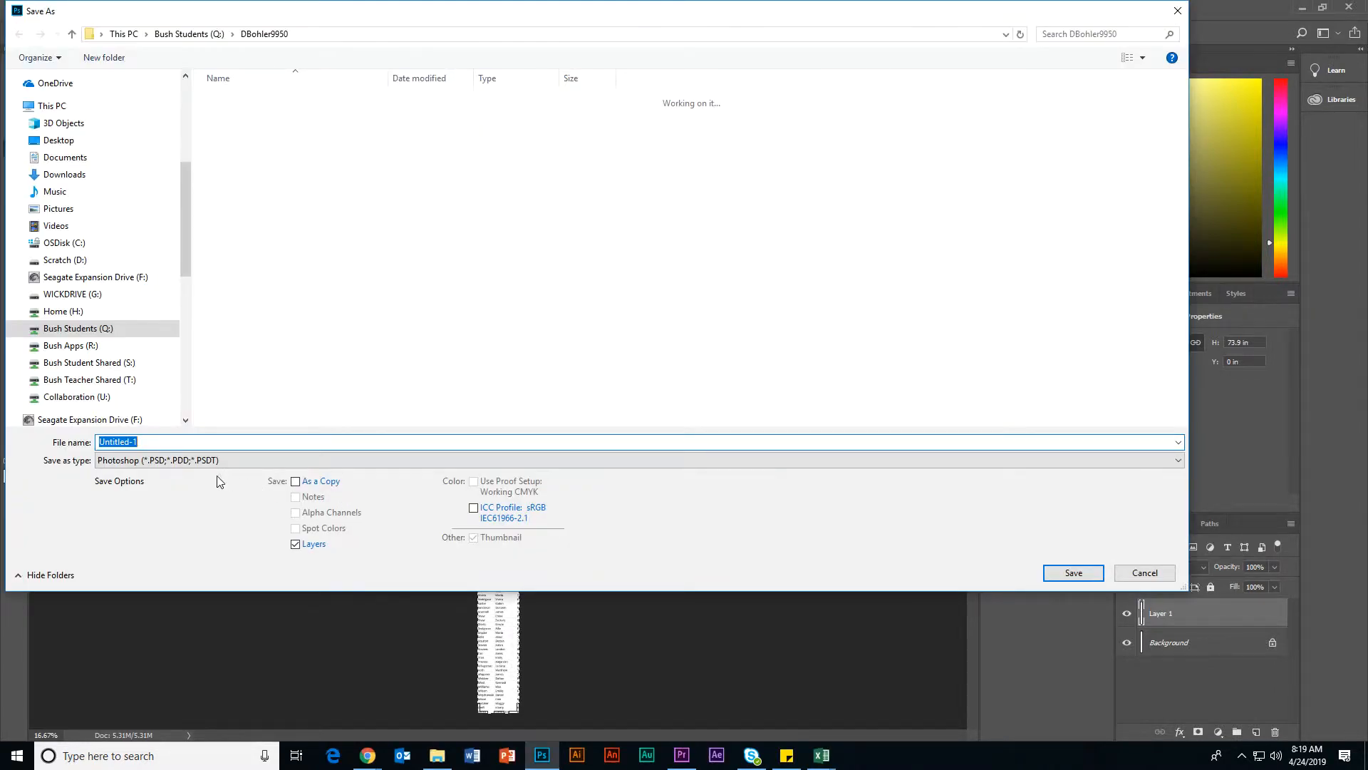
{"action": "left_click", "coordinate": [217, 460]}
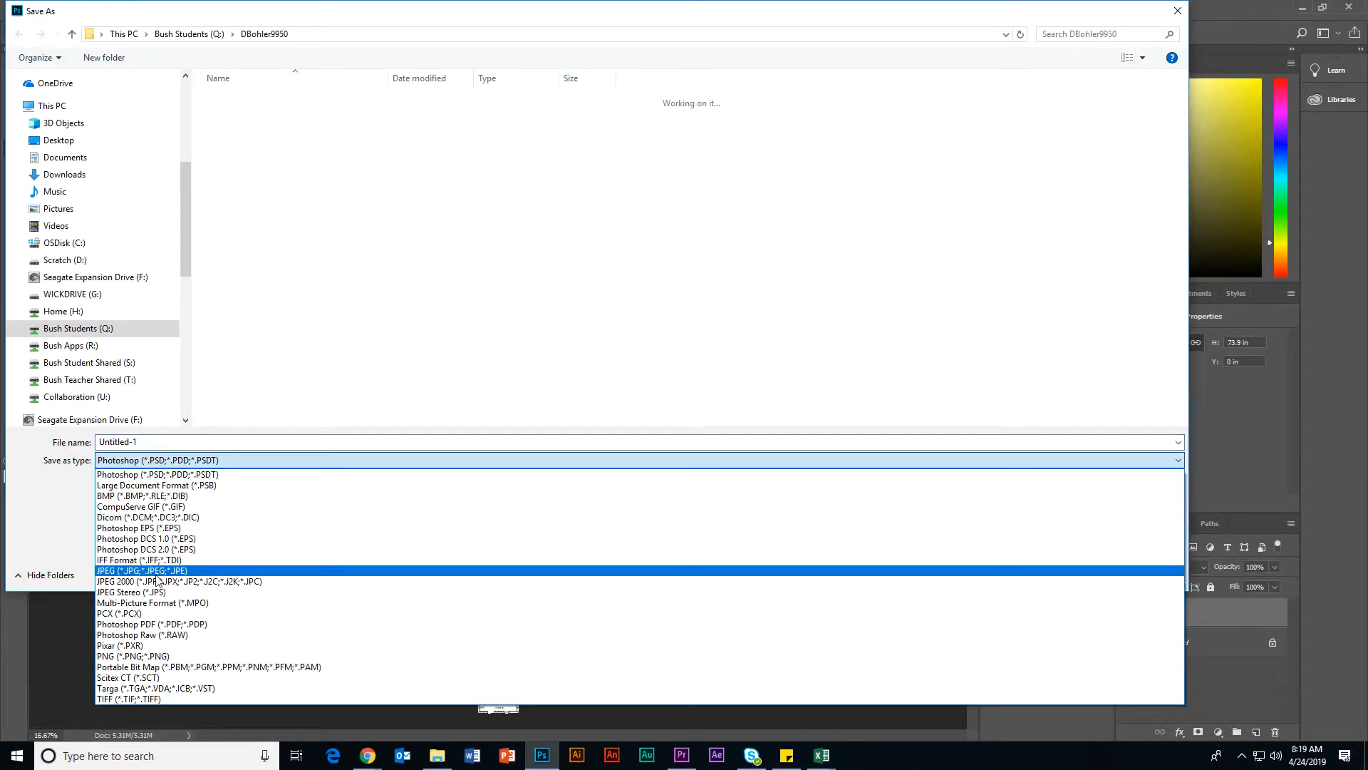
{"action": "left_click", "coordinate": [157, 570]}
{"action": "left_click", "coordinate": [136, 441]}
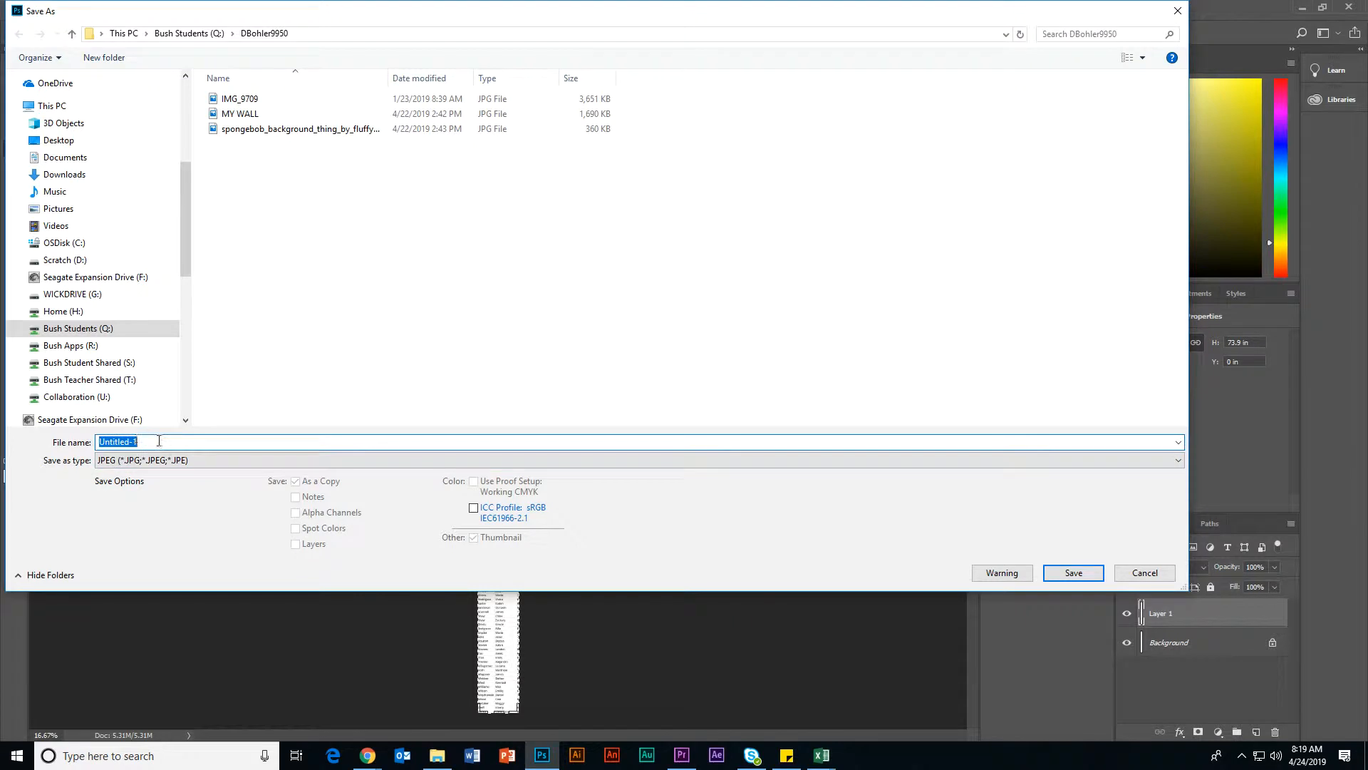
{"action": "type", "text": "TEST"}
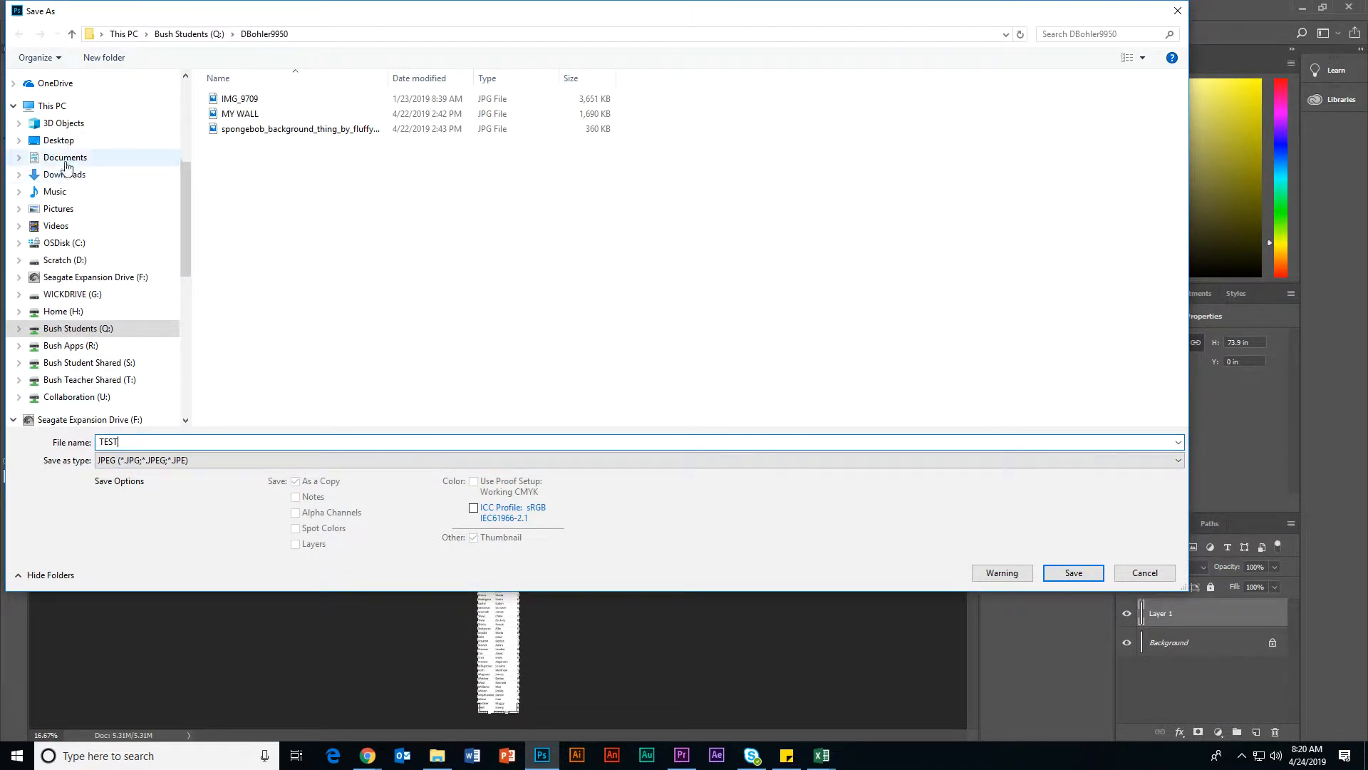
{"action": "left_click", "coordinate": [57, 140]}
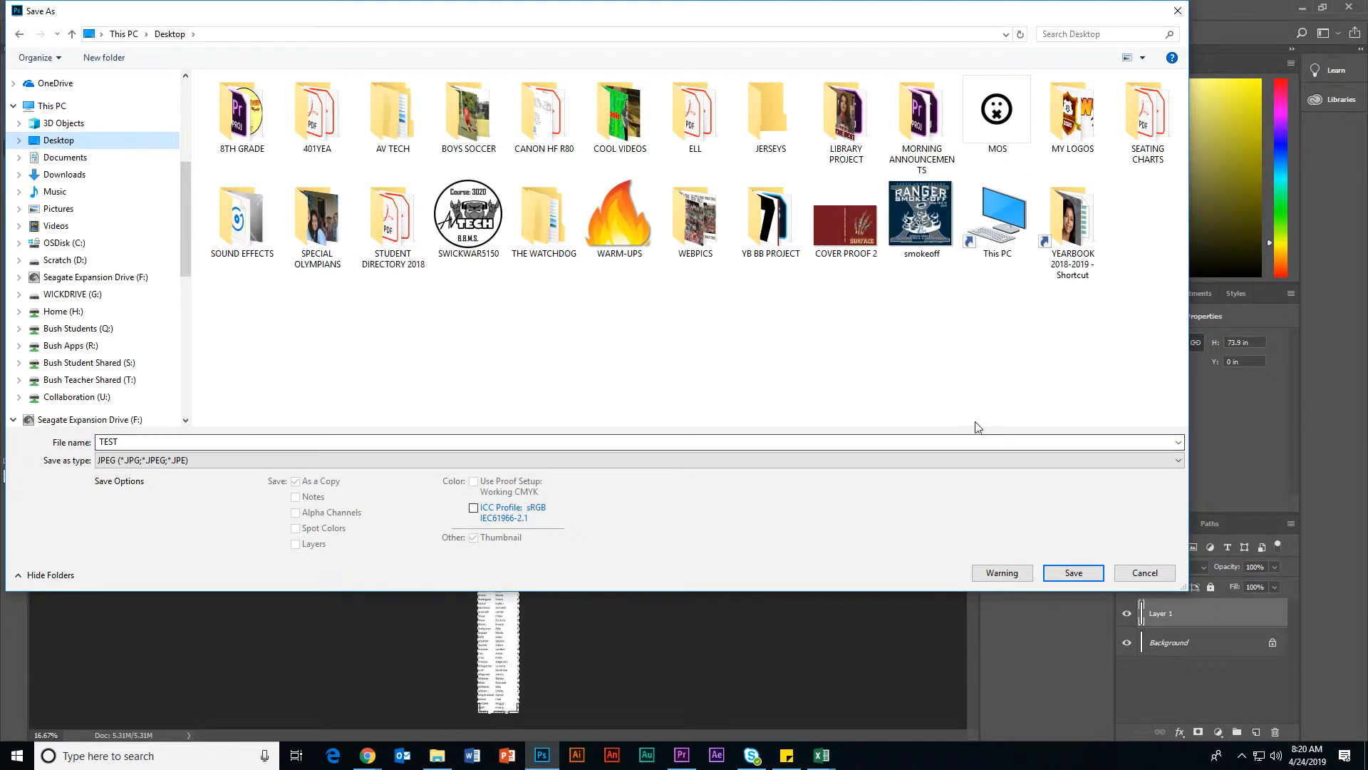
{"action": "left_click", "coordinate": [1073, 572]}
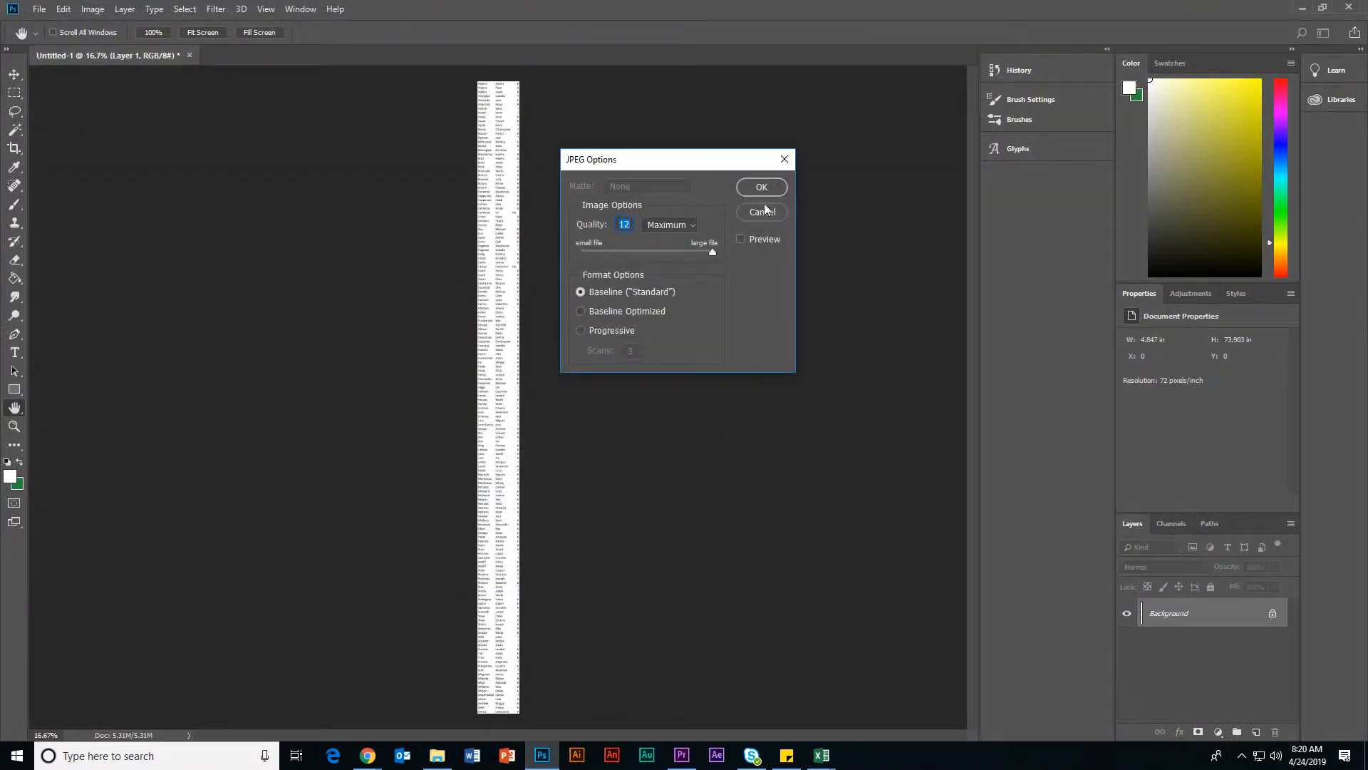
{"action": "left_click", "coordinate": [761, 187]}
{"action": "key", "text": "c"}
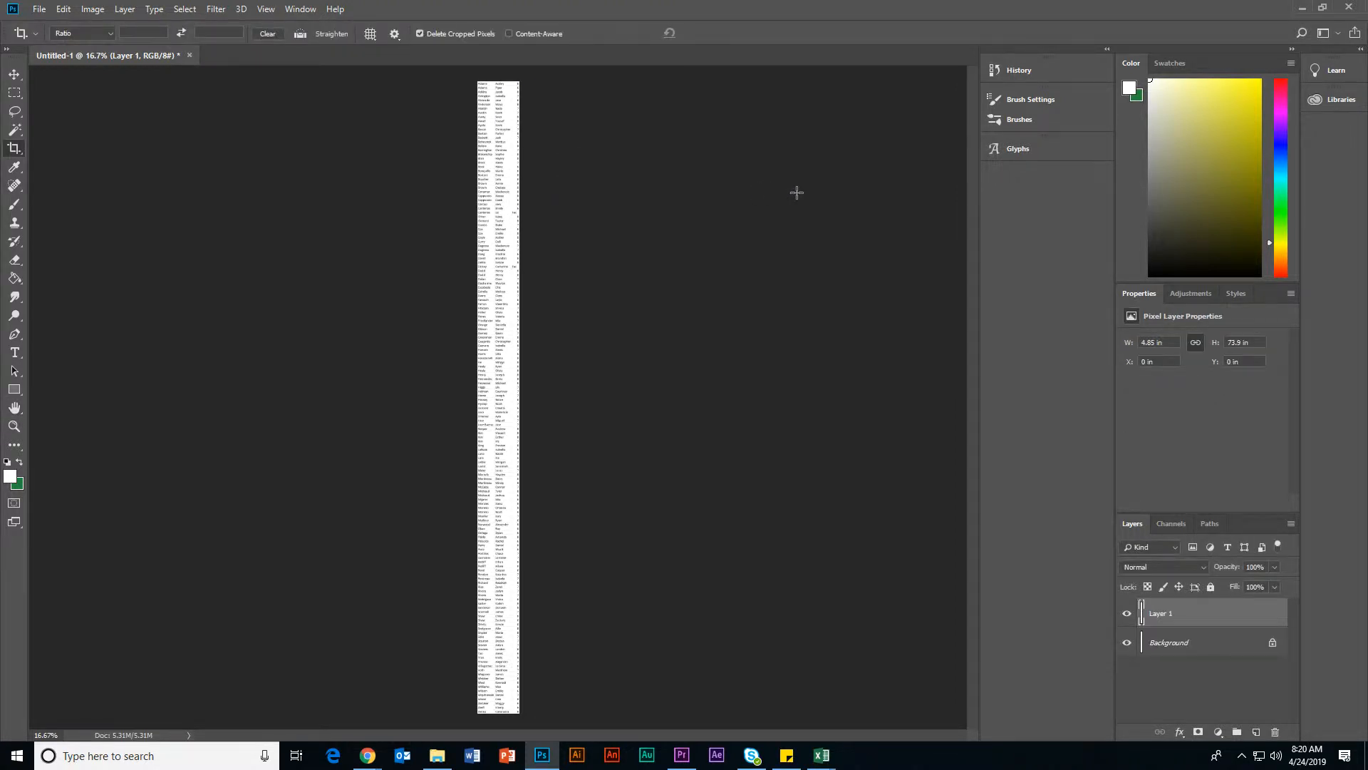
Switch to Premiere Pro and import the TEST image from the Desktop into the project
{"action": "left_click", "coordinate": [1307, 9]}
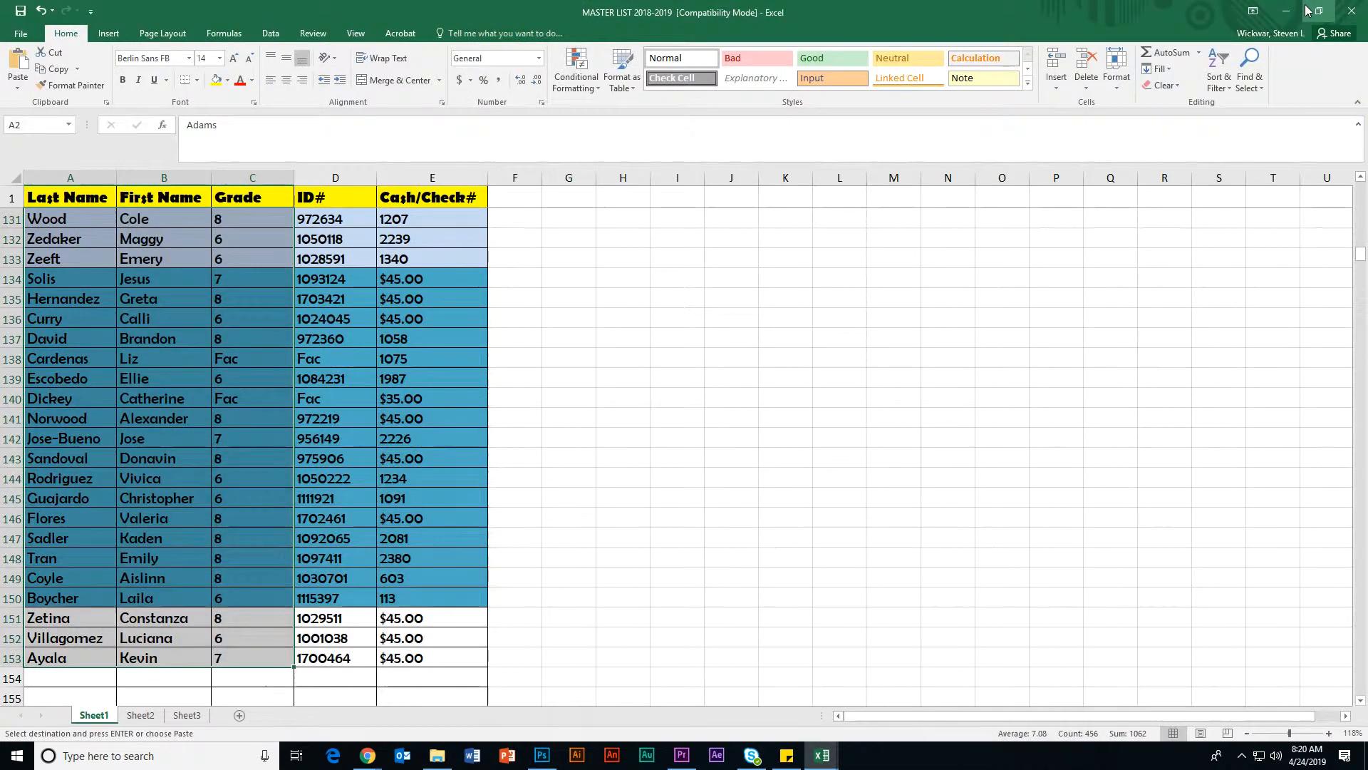
{"action": "left_click", "coordinate": [681, 755]}
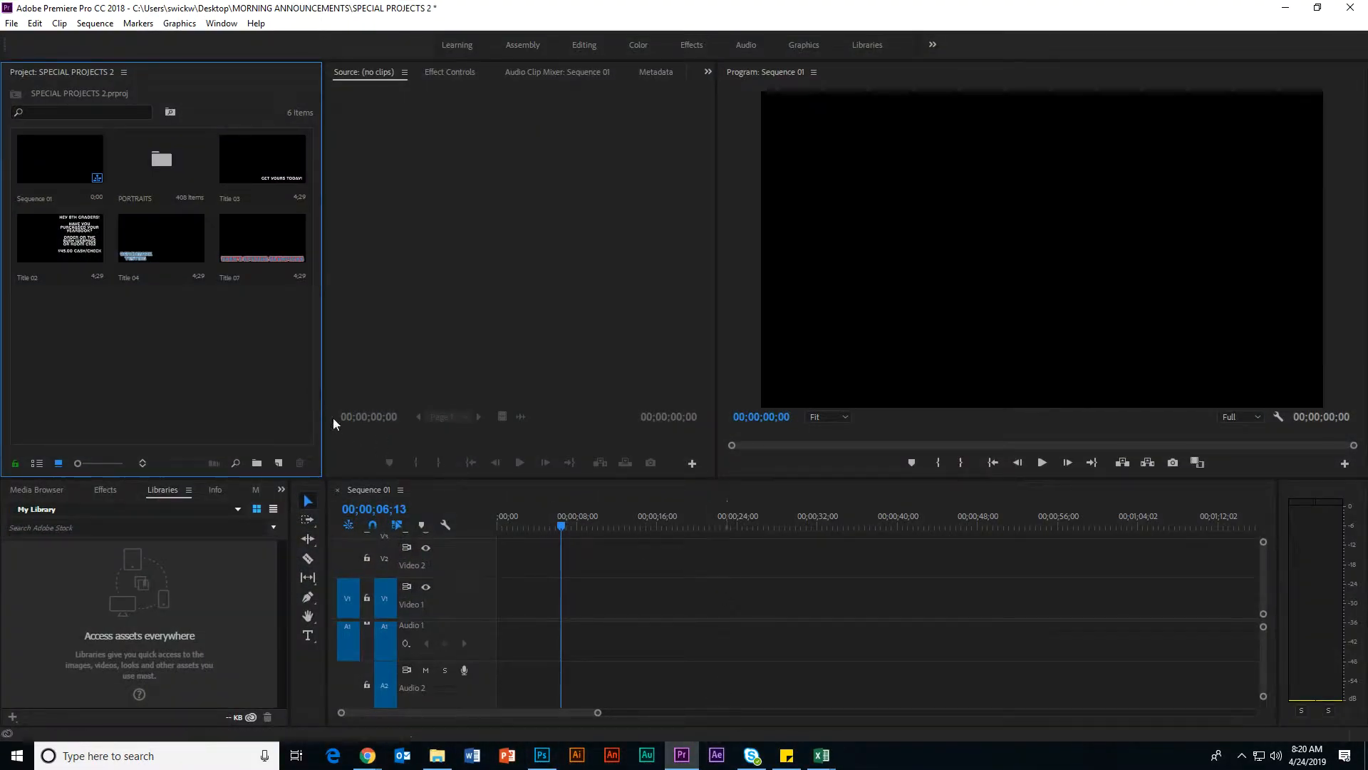
{"action": "left_click", "coordinate": [13, 26]}
{"action": "left_click", "coordinate": [79, 420]}
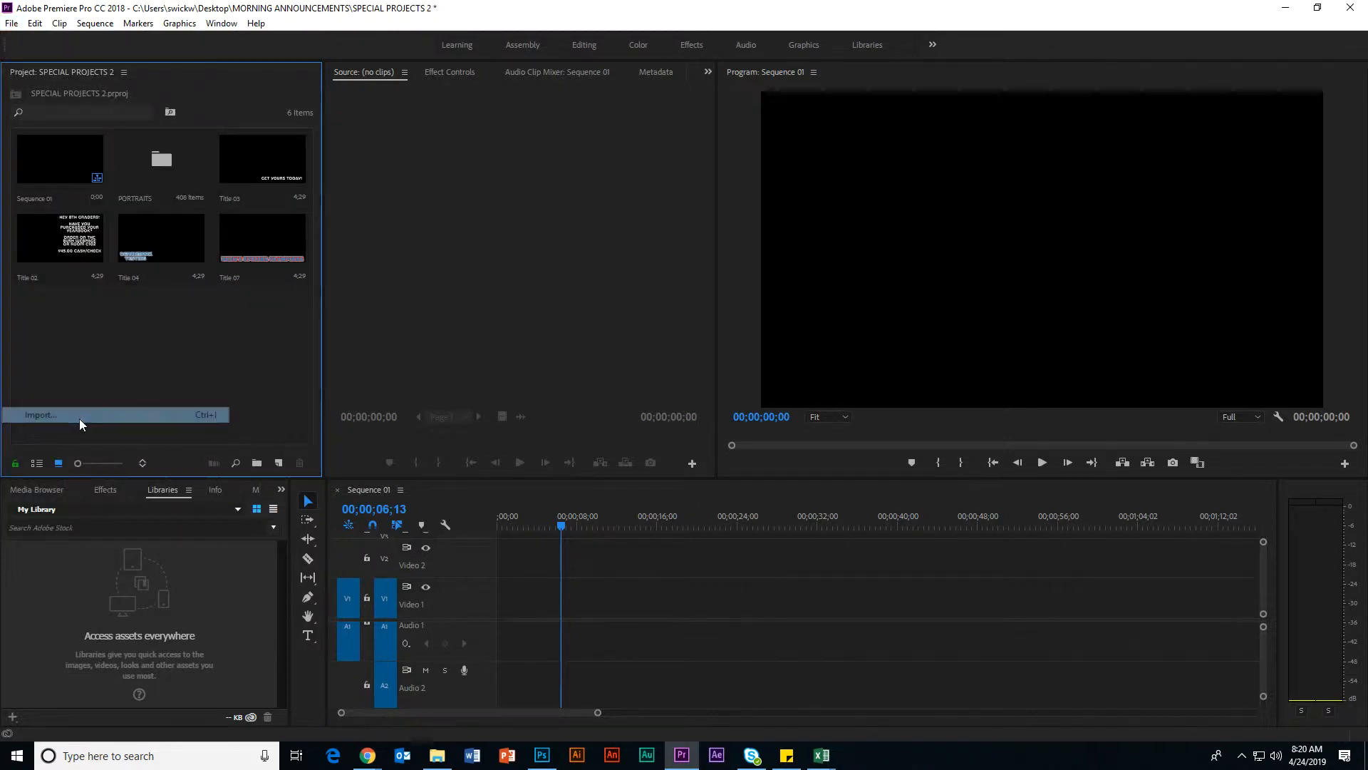
{"action": "scroll", "coordinate": [100, 164], "scroll_direction": "up", "scroll_amount": 2}
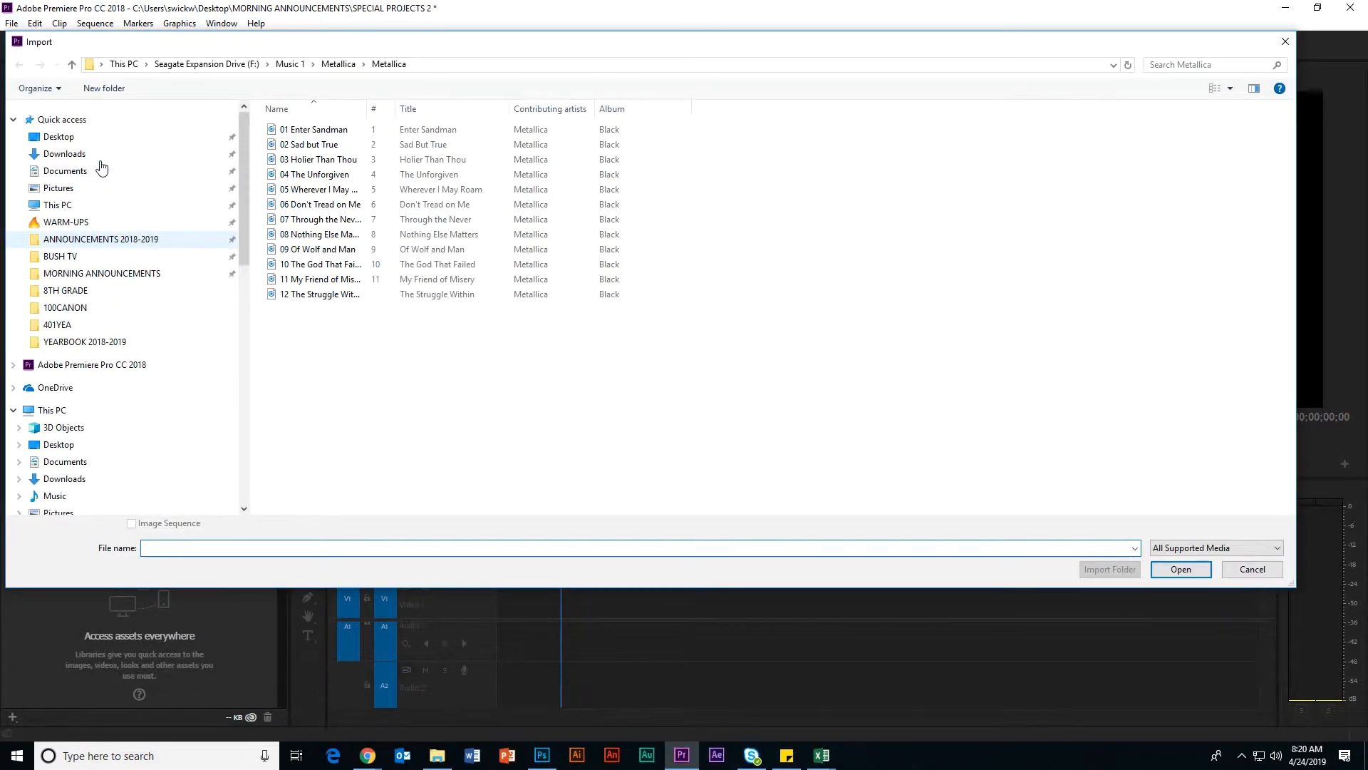
{"action": "left_click", "coordinate": [68, 140]}
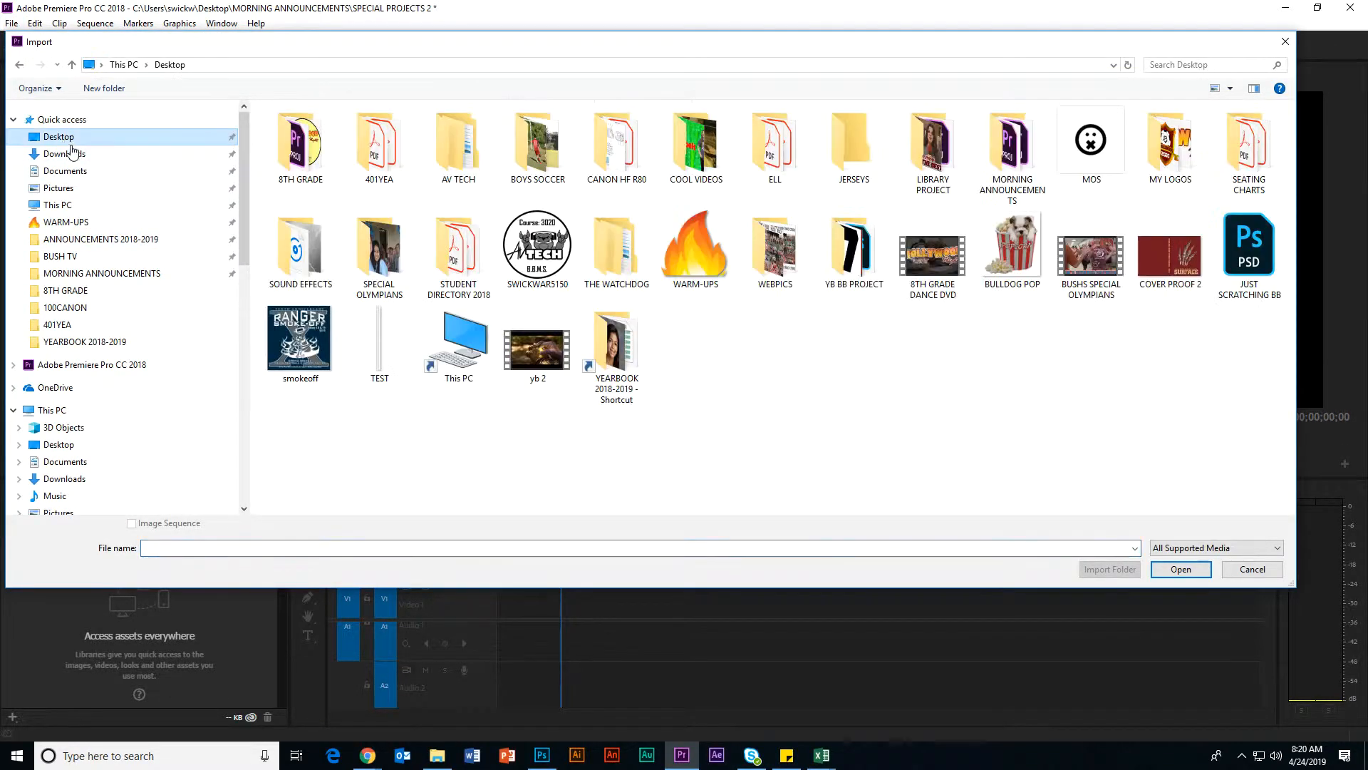
{"action": "left_click", "coordinate": [361, 342]}
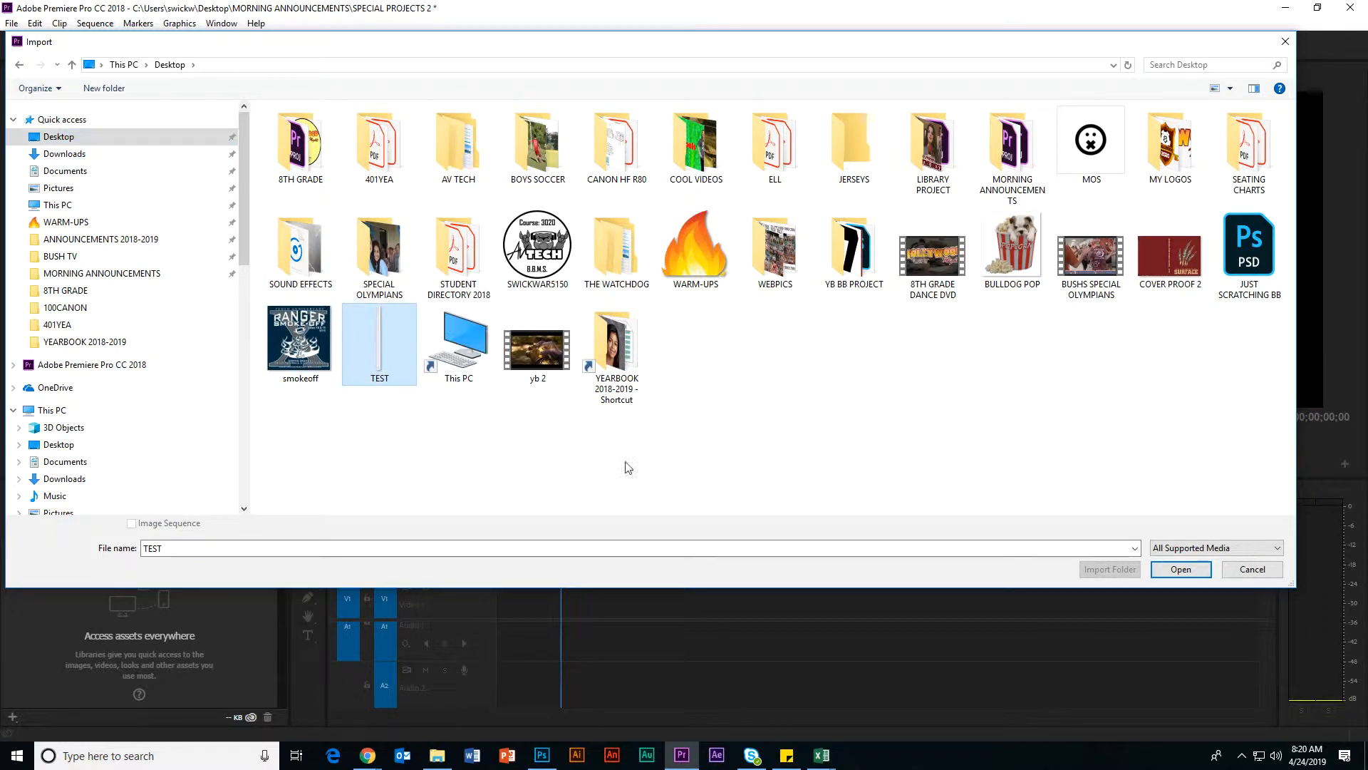
{"action": "left_click", "coordinate": [1177, 569]}
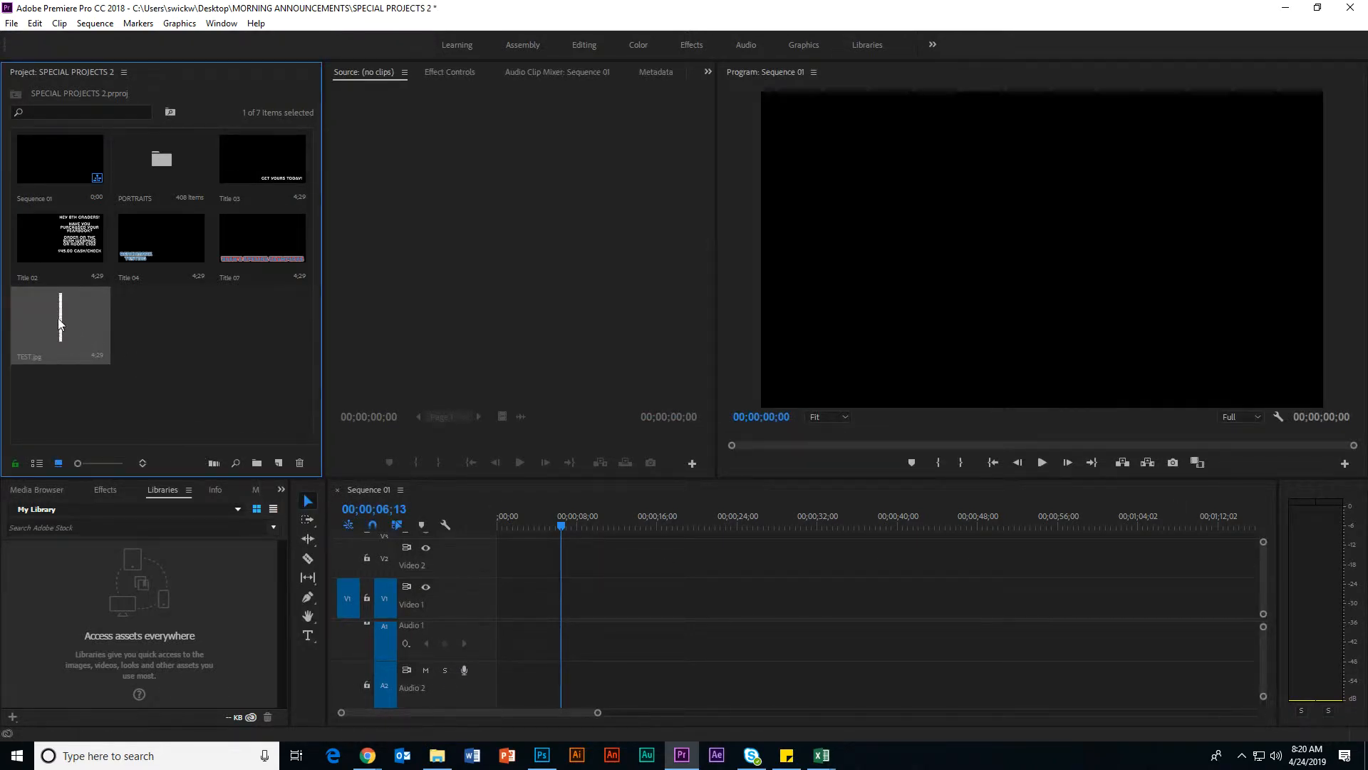
Place TEST.jpg at the start of Video 1, extend it to about 00;01;09;12, and return the playhead to the sequence start
{"action": "left_click_drag", "start_coordinate": [62, 325], "coordinate": [464, 607]}
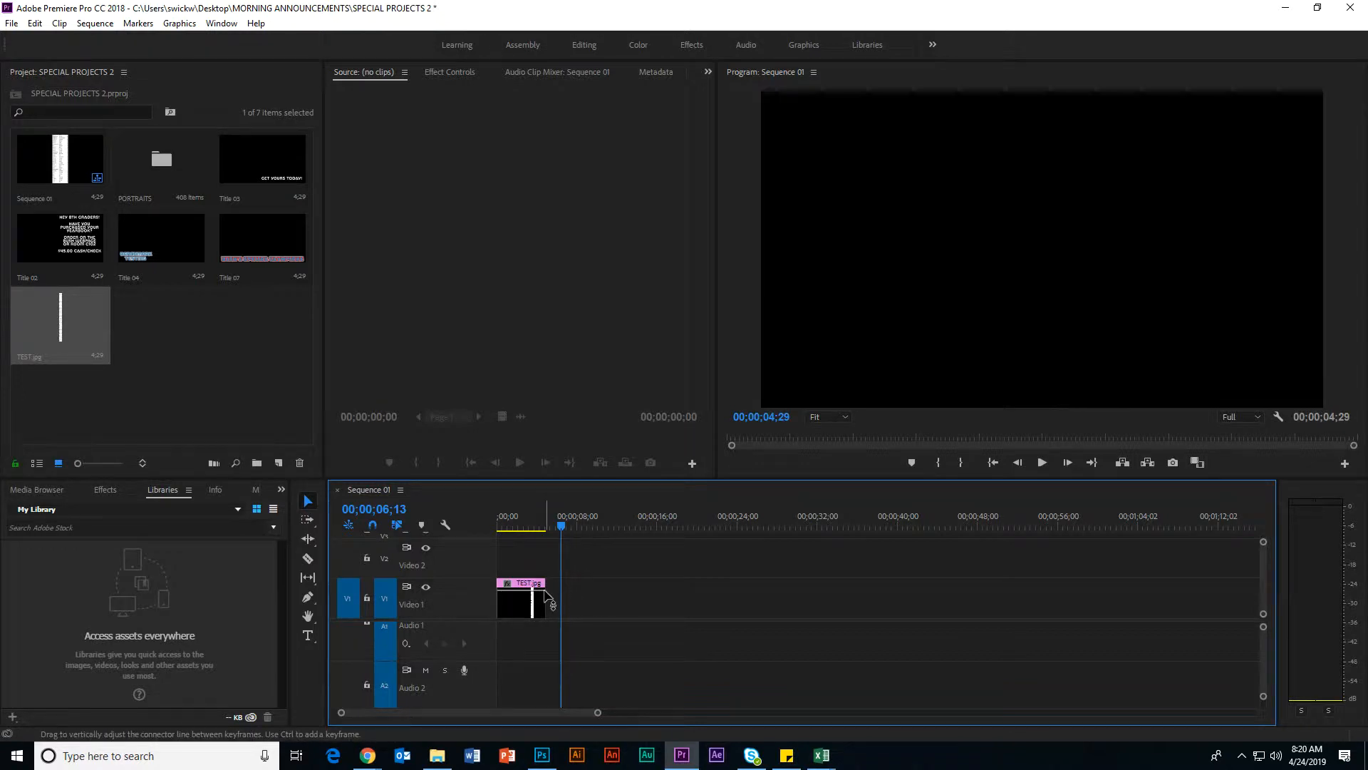
{"action": "left_click_drag", "start_coordinate": [547, 599], "coordinate": [1181, 650]}
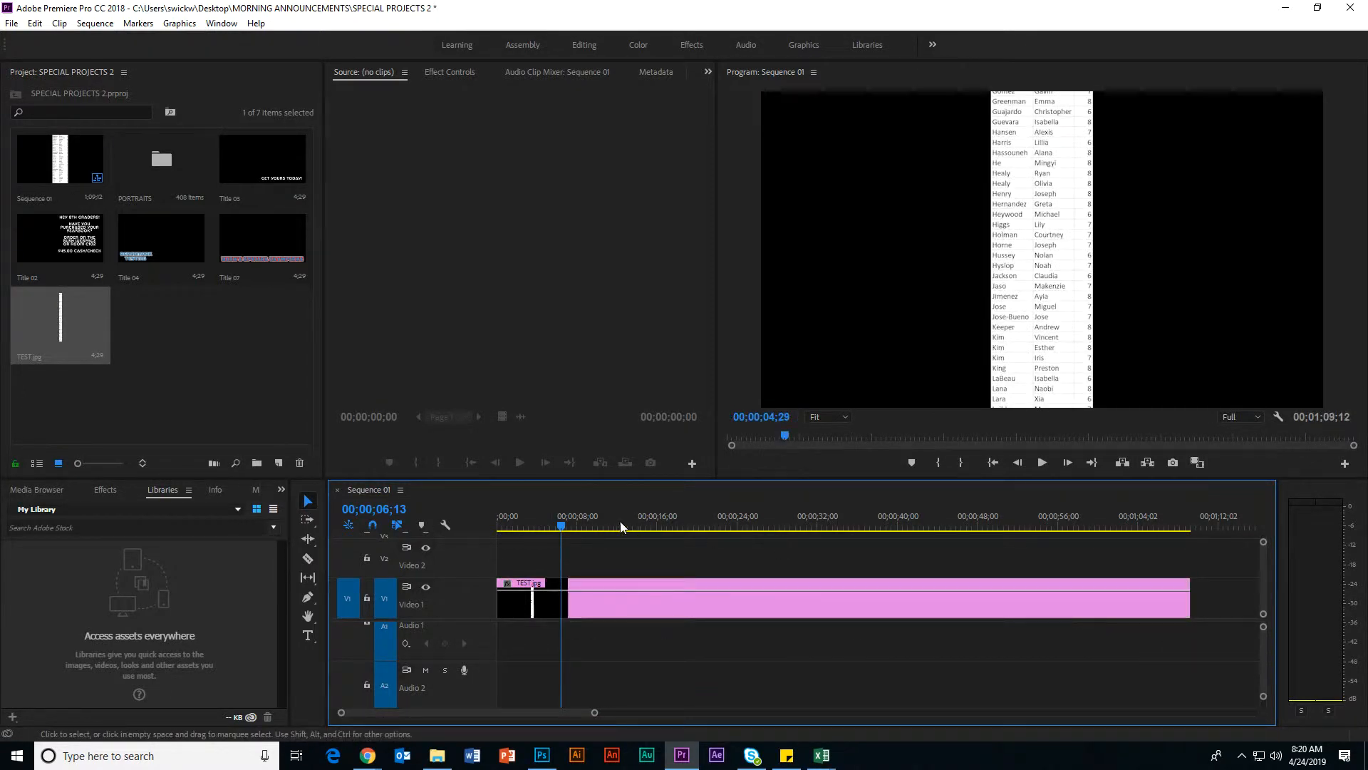
{"action": "left_click_drag", "start_coordinate": [562, 525], "coordinate": [489, 525]}
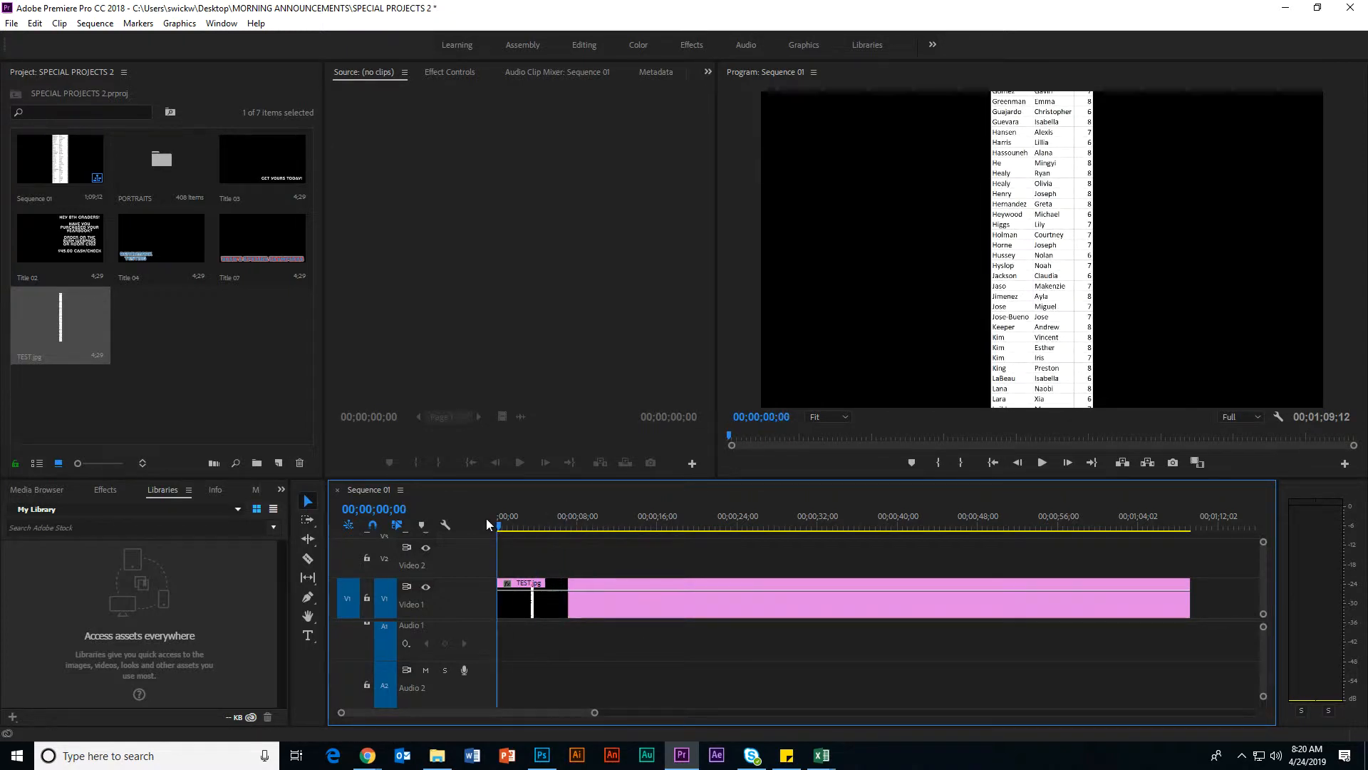
Scale the TEST.jpg clip on Video 1 to 352 and set its horizontal Position to 954
{"action": "left_click", "coordinate": [643, 607]}
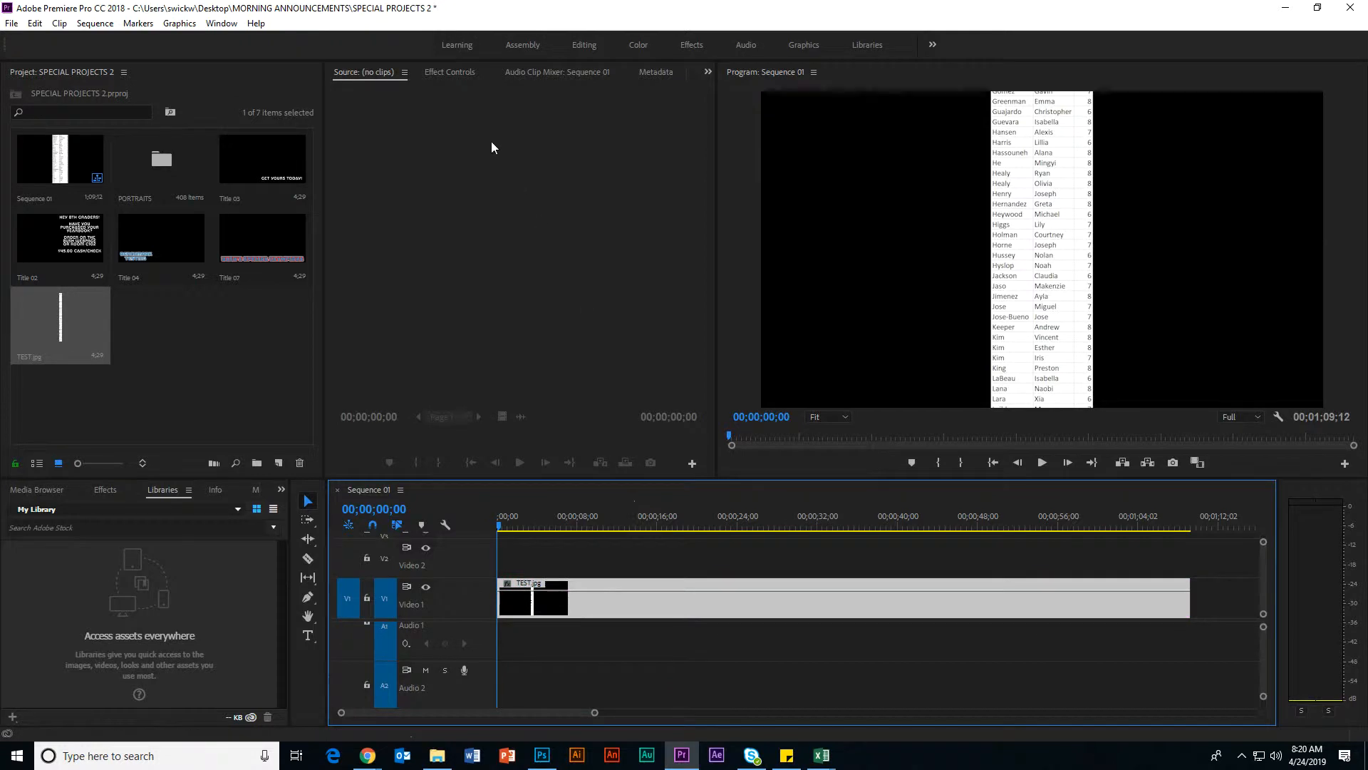
{"action": "left_click", "coordinate": [450, 73]}
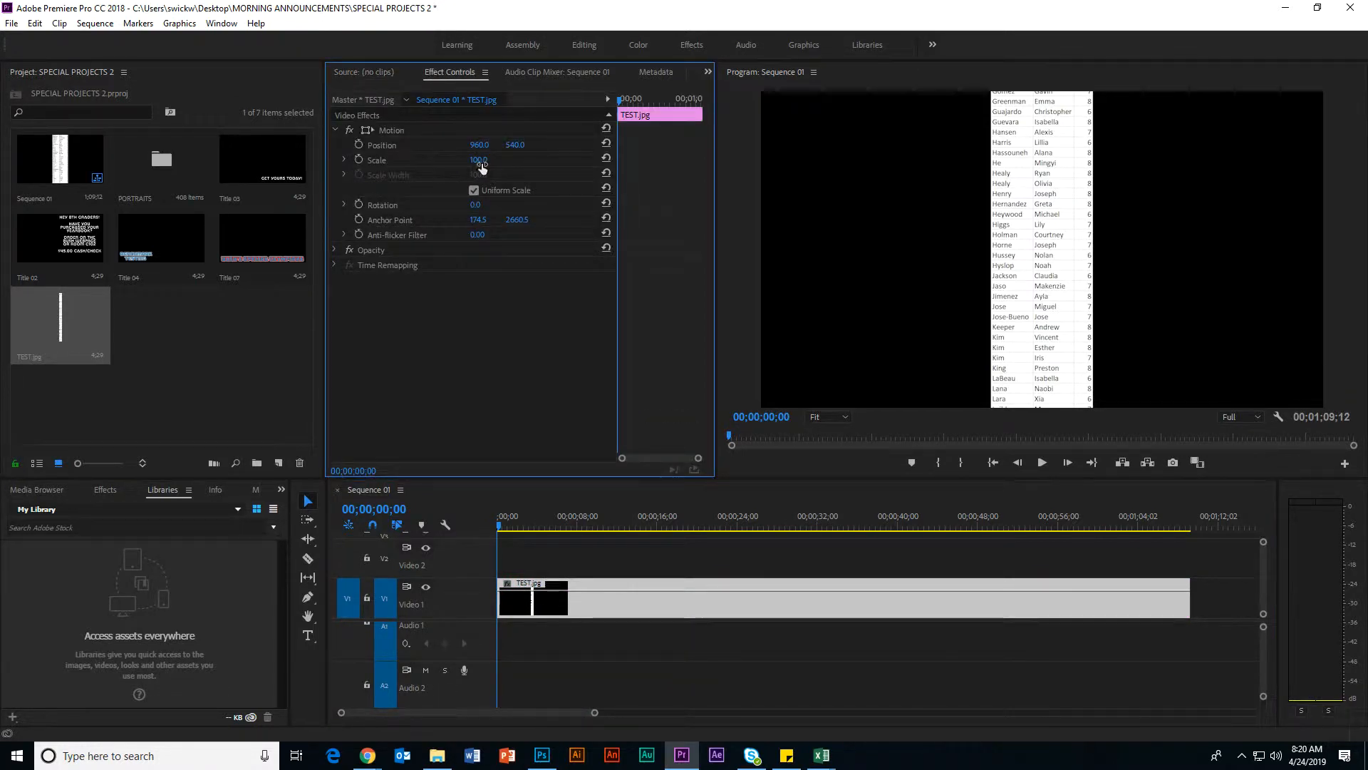
{"action": "left_click_drag", "start_coordinate": [481, 164], "coordinate": [664, 164]}
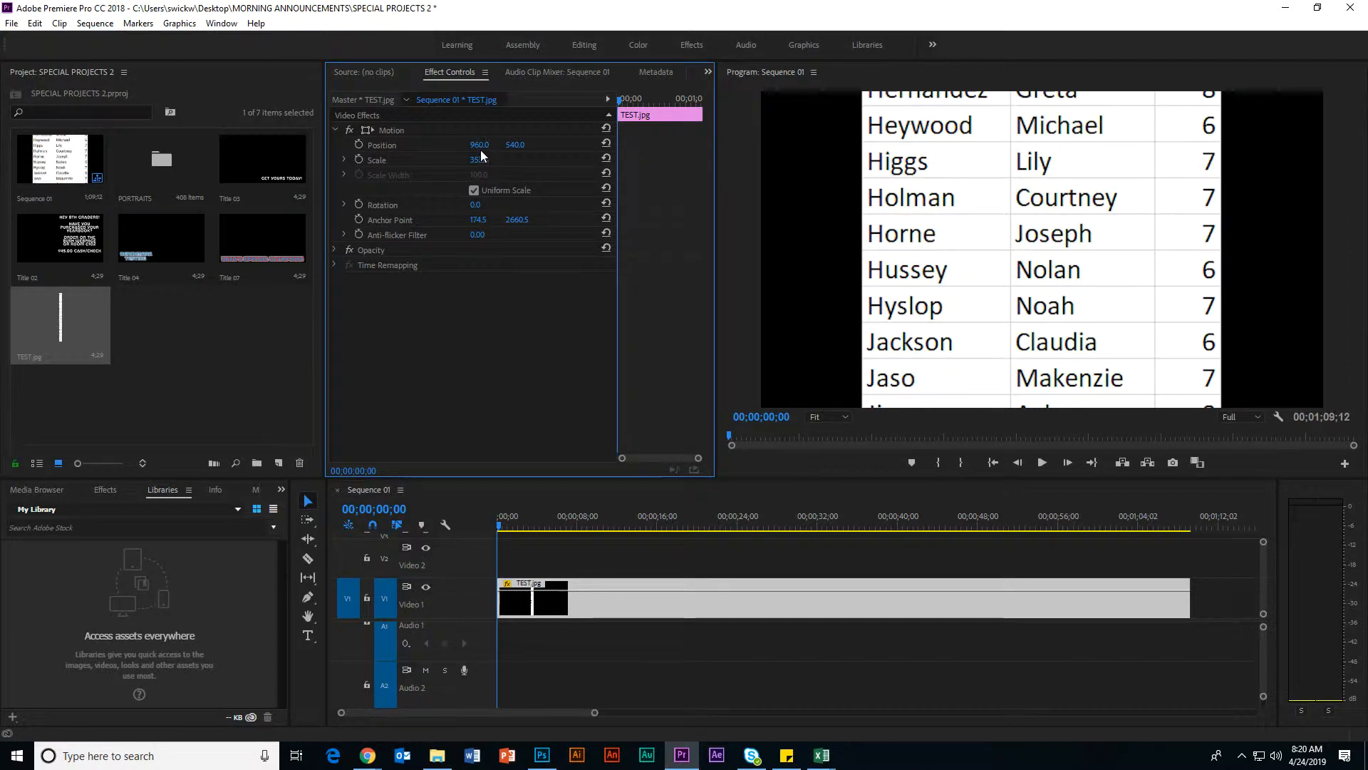
{"action": "left_click_drag", "start_coordinate": [481, 147], "coordinate": [476, 216]}
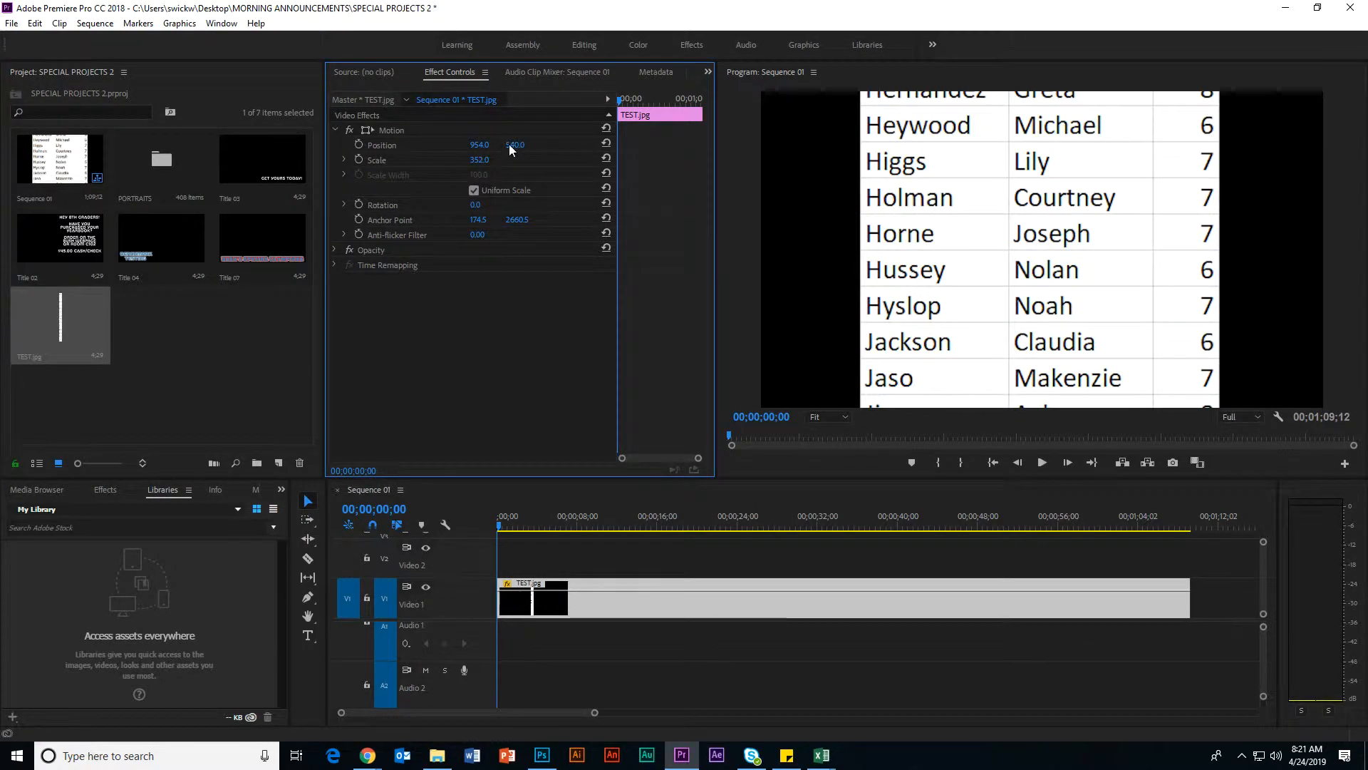
Set the clip's vertical Position to 9372 to frame the top of the list, and add a starting Position keyframe at 00;00;00;00
{"action": "mouse_move", "coordinate": [509, 144]}
{"action": "left_mouse_down"}
{"action": "mouse_move", "coordinate": [712, 166]}
{"action": "mouse_move", "coordinate": [468, 131]}
{"action": "mouse_move", "coordinate": [696, 141]}
{"action": "mouse_move", "coordinate": [508, 164]}
{"action": "mouse_move", "coordinate": [734, 156]}
{"action": "left_mouse_up"}
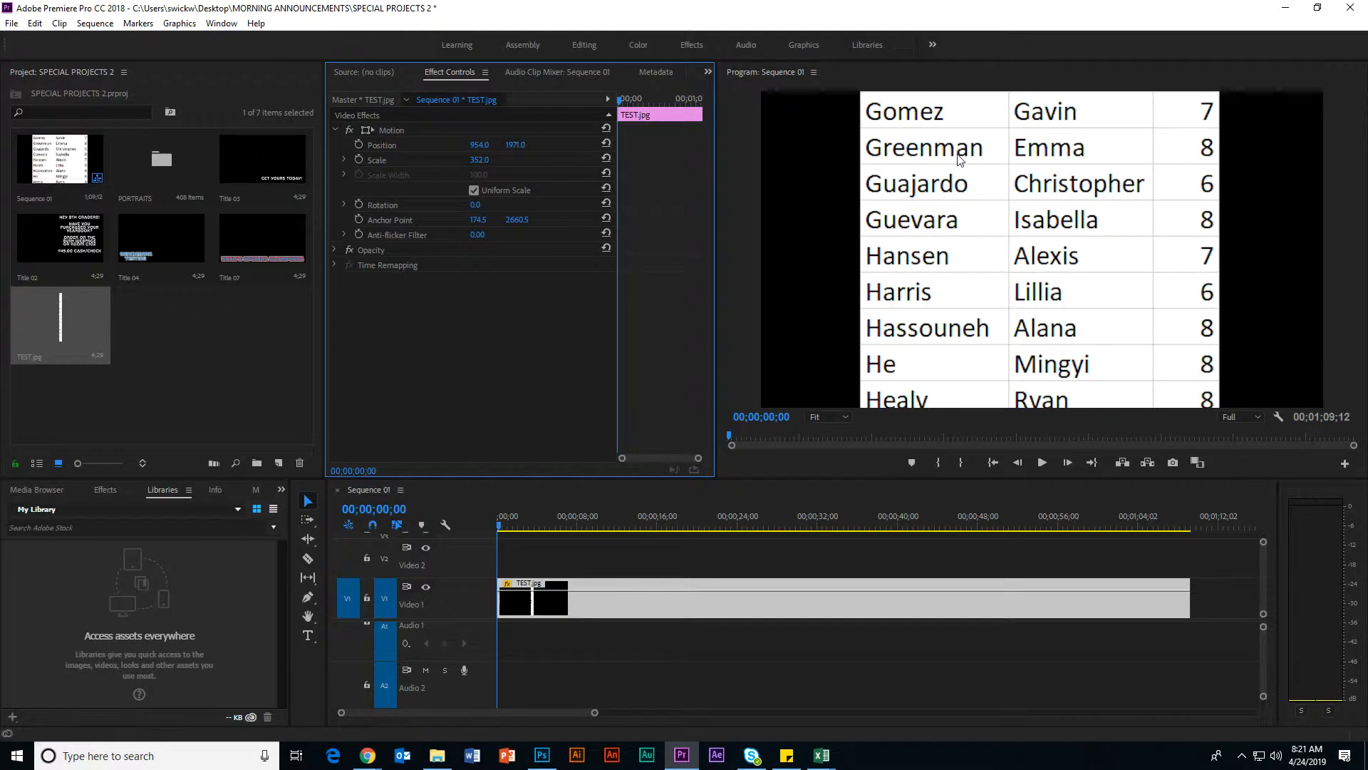
{"action": "left_click_drag", "start_coordinate": [515, 145], "coordinate": [712, 145]}
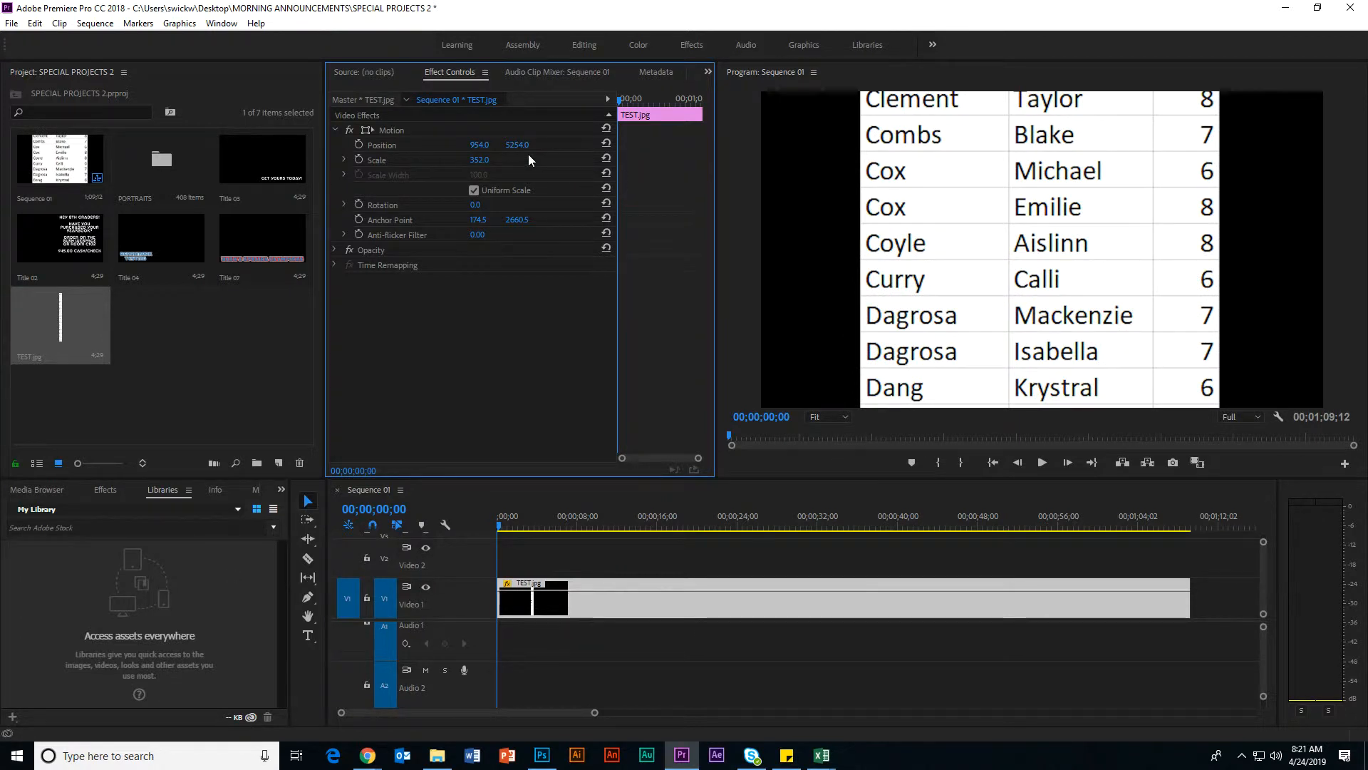
{"action": "left_click_drag", "start_coordinate": [526, 146], "coordinate": [641, 146]}
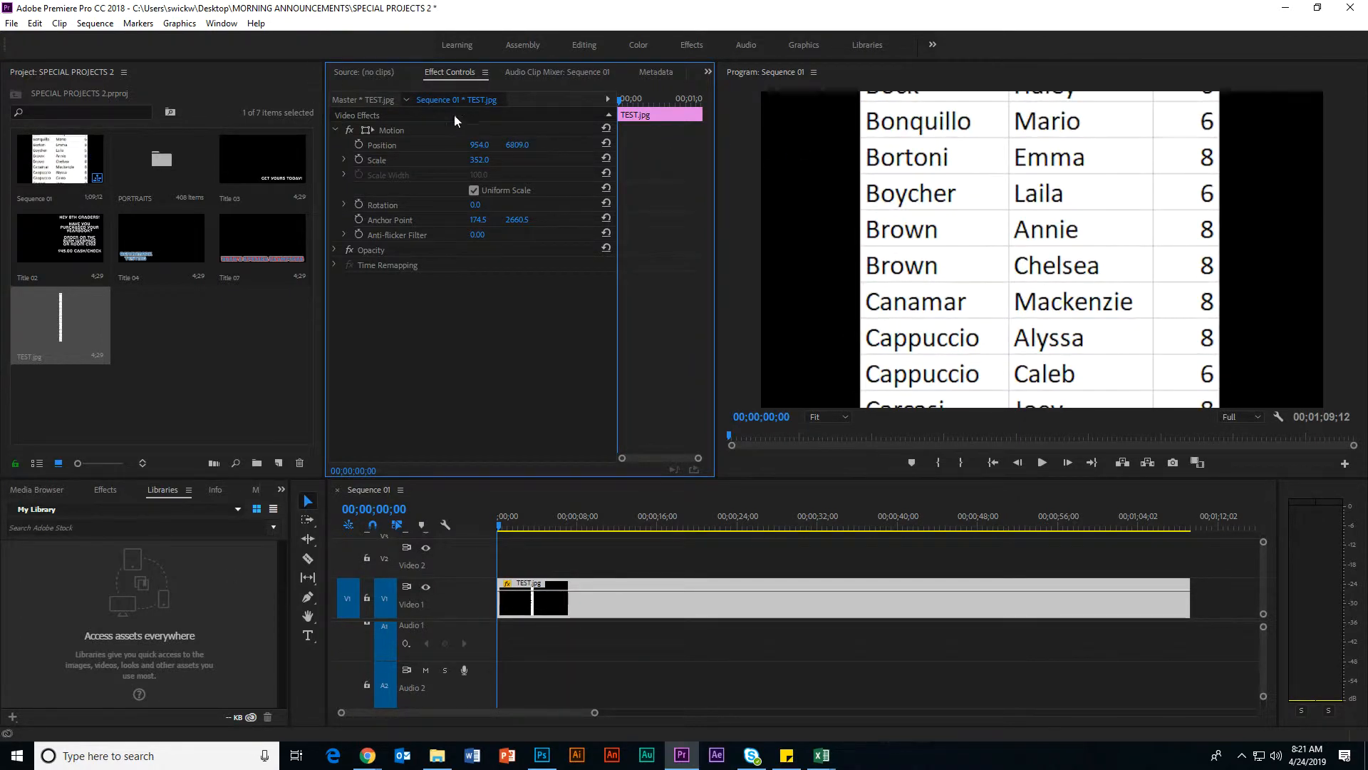
{"action": "left_click_drag", "start_coordinate": [530, 147], "coordinate": [322, 78]}
{"action": "left_click_drag", "start_coordinate": [515, 146], "coordinate": [1197, 221]}
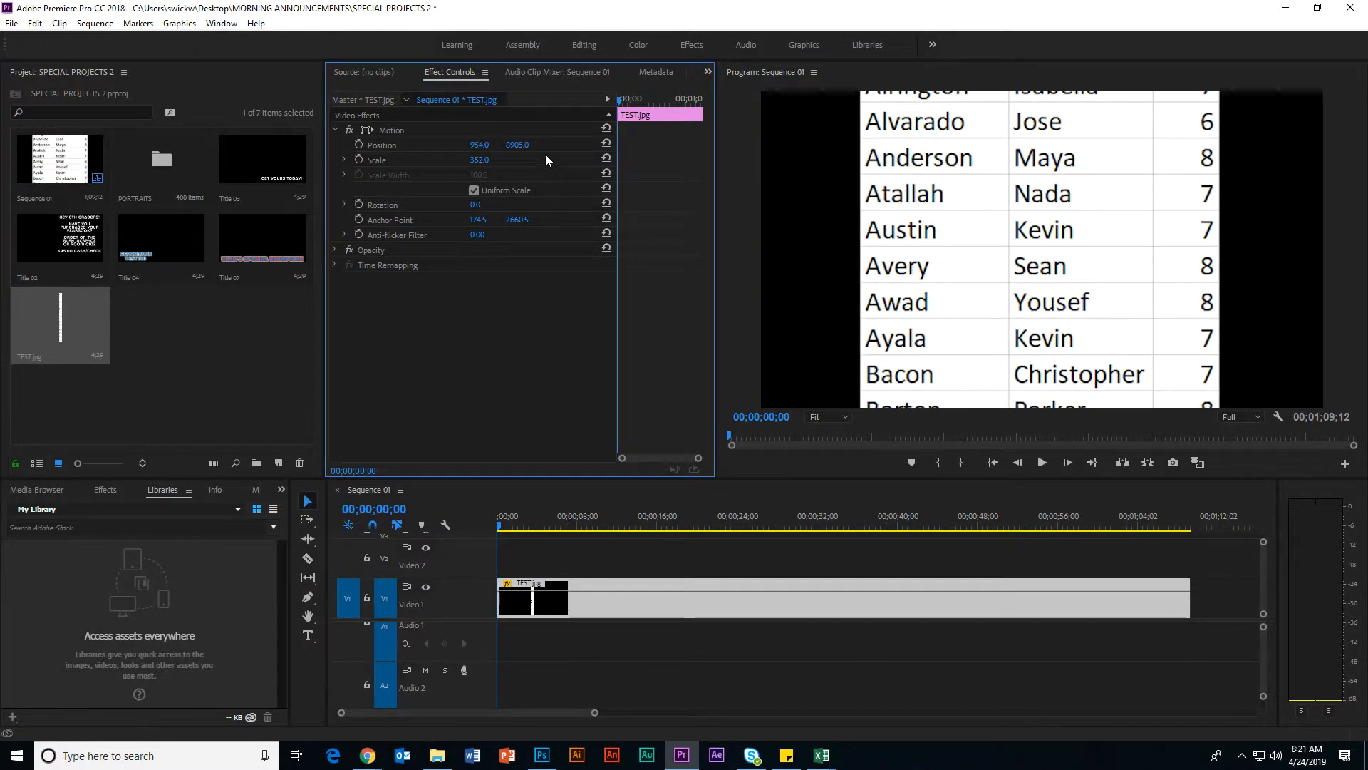
{"action": "left_click_drag", "start_coordinate": [516, 145], "coordinate": [840, 171]}
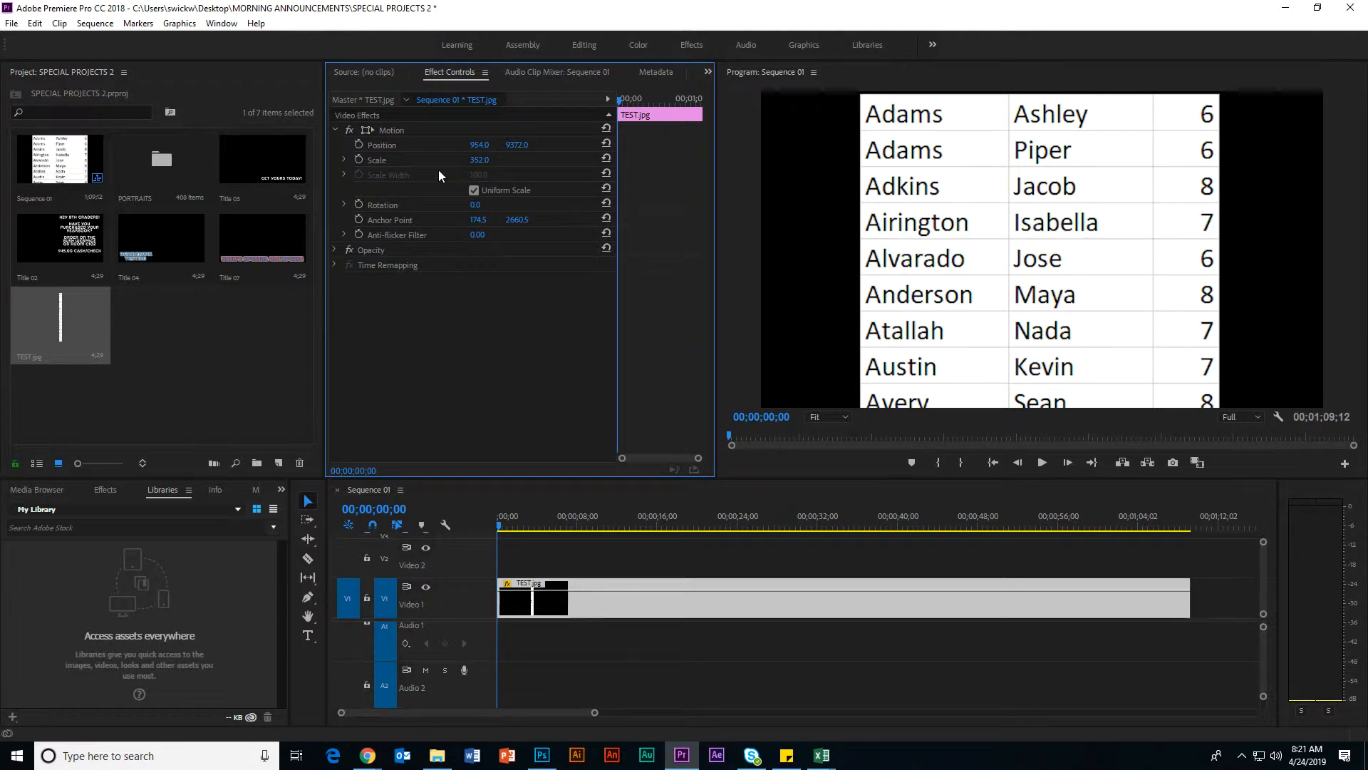
{"action": "left_click", "coordinate": [358, 144]}
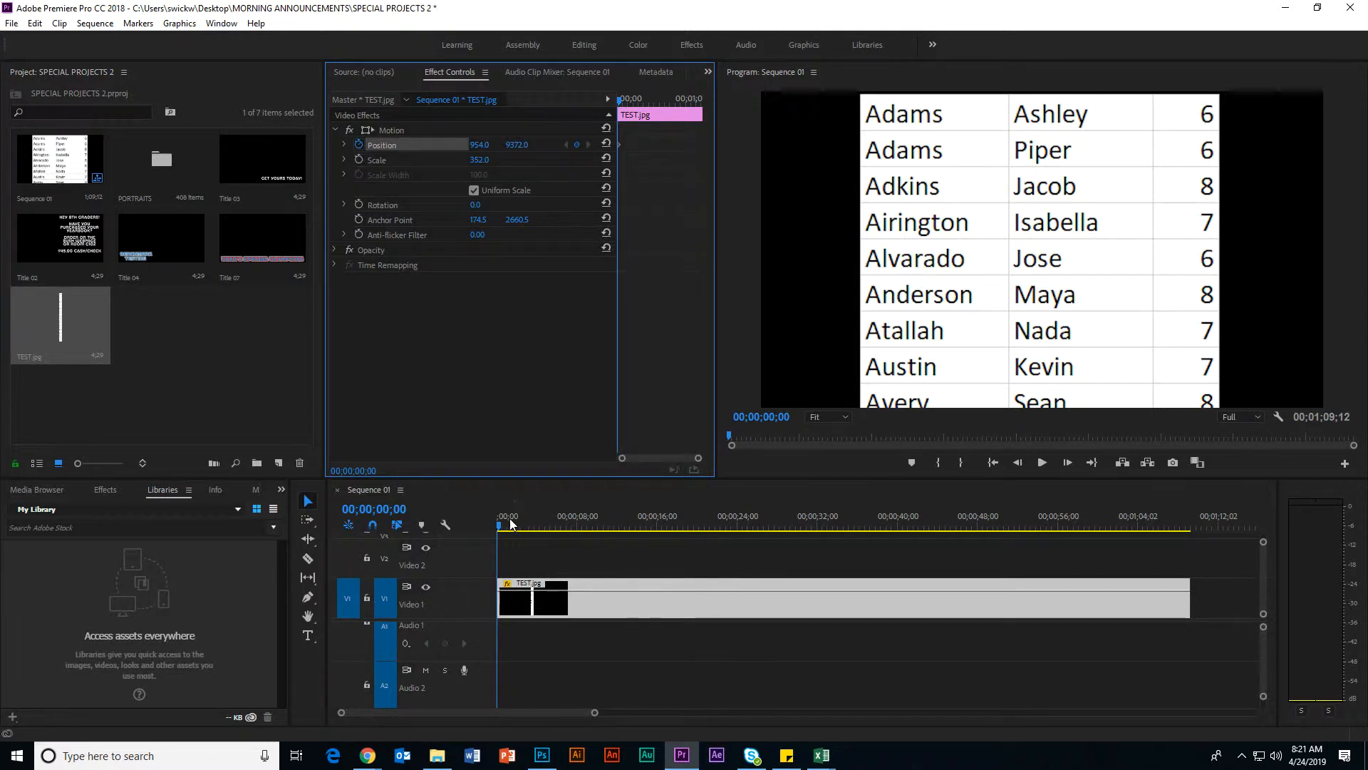
At 00;01;08;27, keyframe the clip's vertical Position at -9379 so the whole list has scrolled out of the frame
{"action": "left_click_drag", "start_coordinate": [499, 524], "coordinate": [1182, 565]}
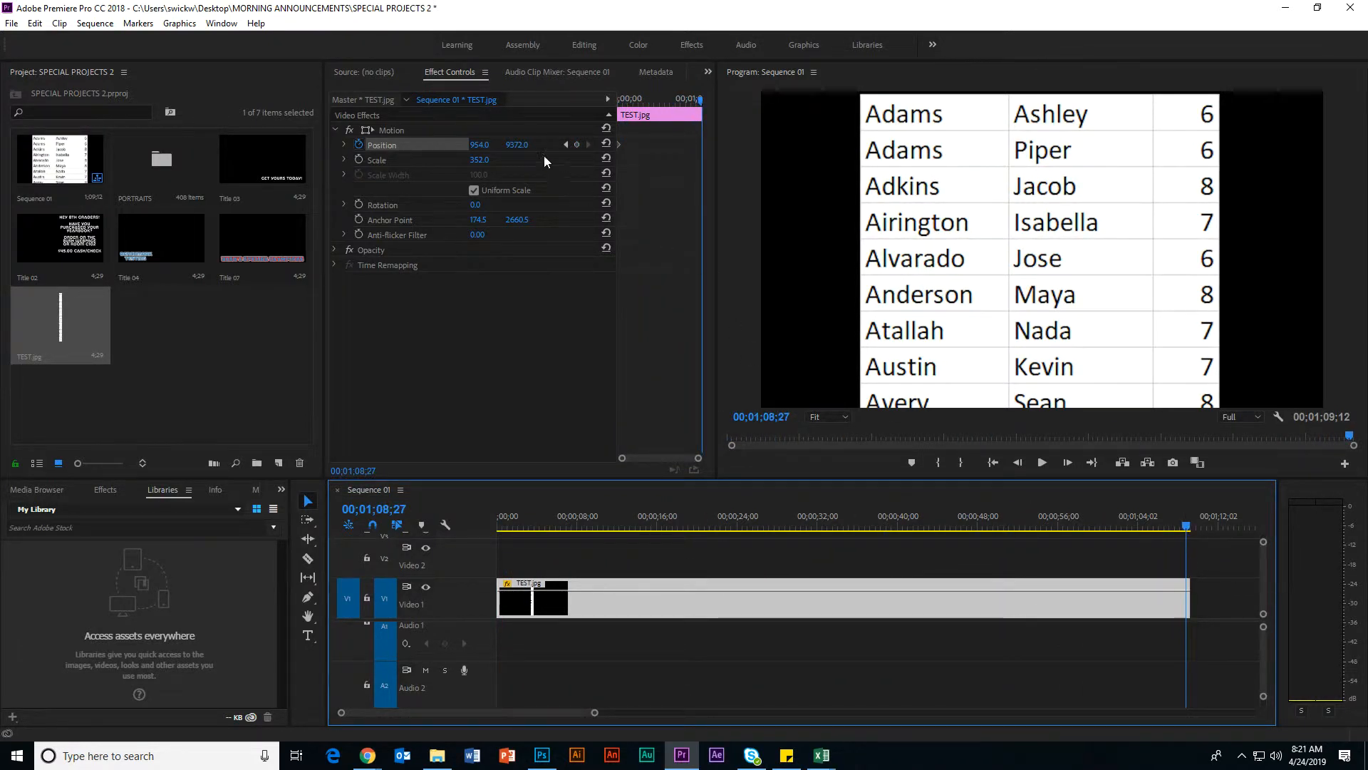
{"action": "left_click", "coordinate": [519, 146]}
{"action": "left_click_drag", "start_coordinate": [519, 145], "coordinate": [114, 100]}
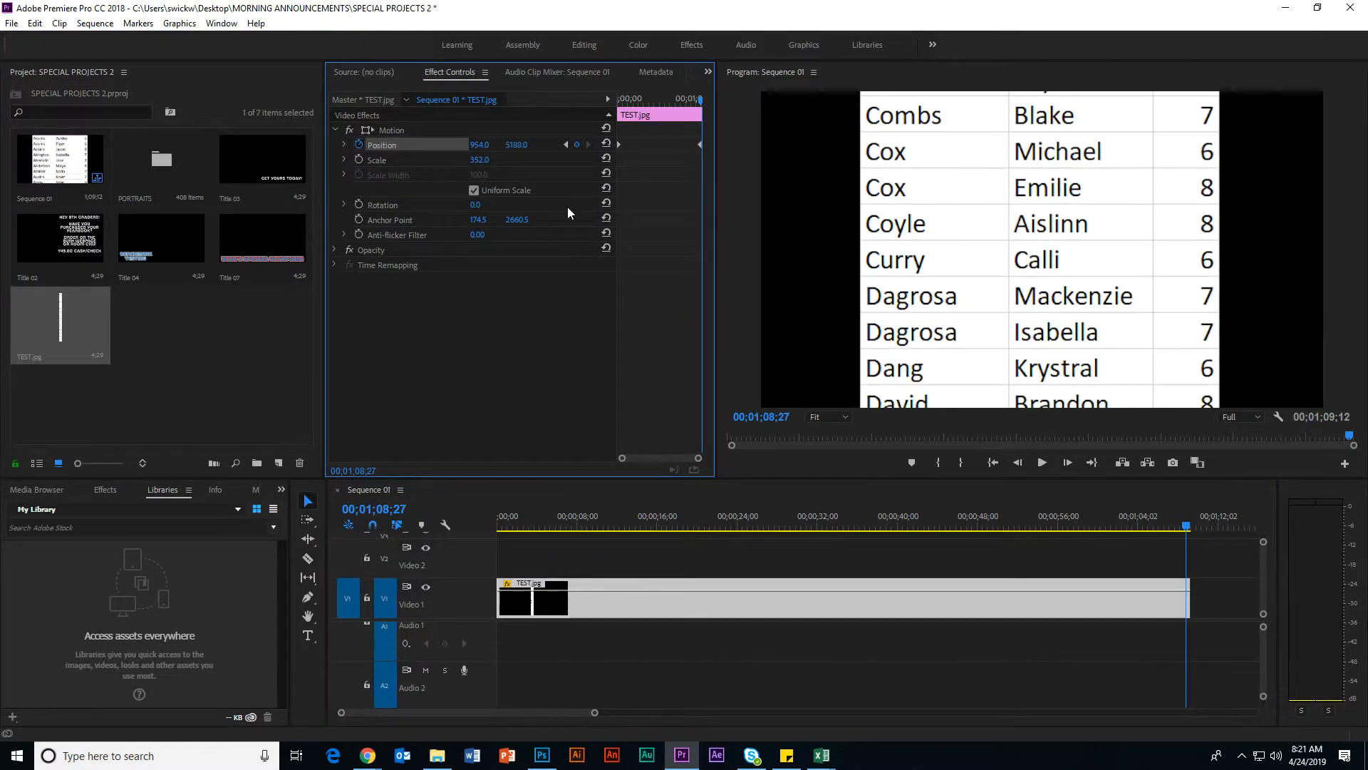
{"action": "left_click_drag", "start_coordinate": [526, 148], "coordinate": [372, 311]}
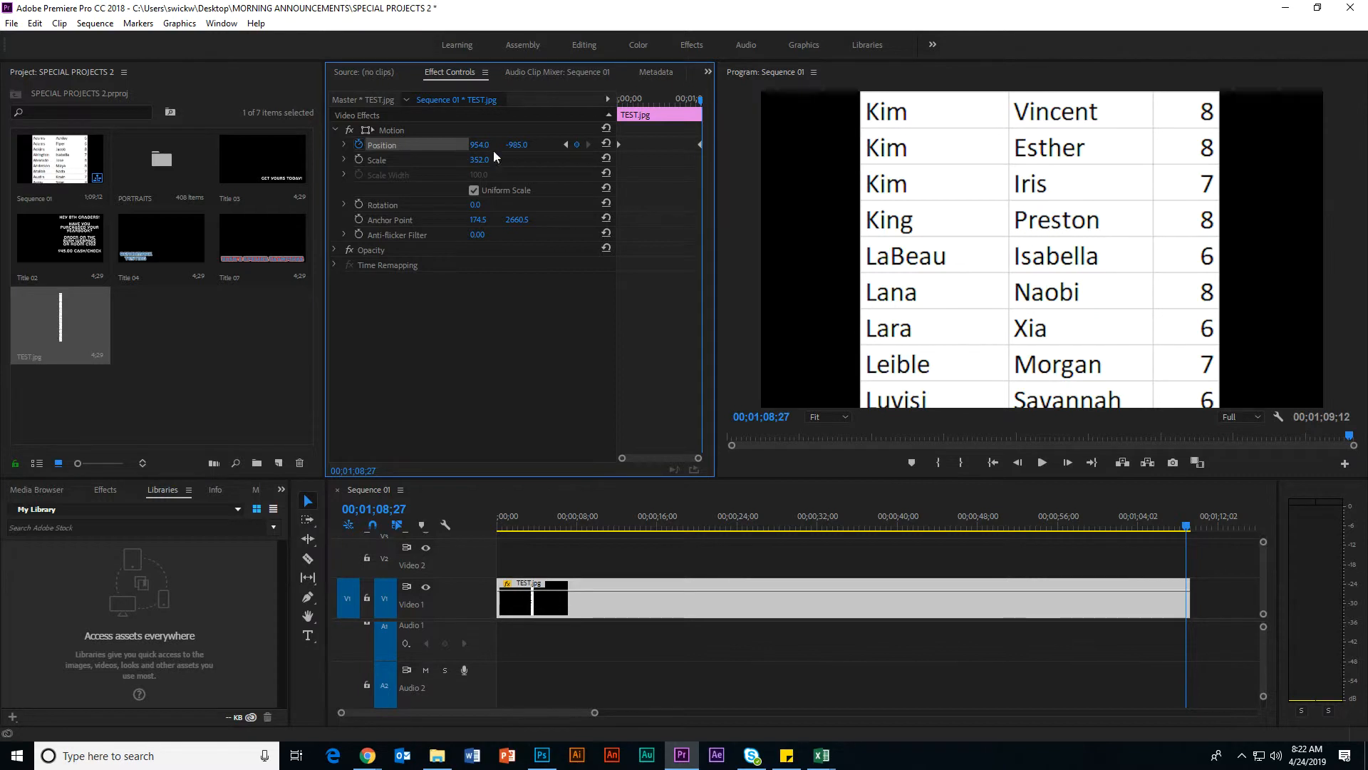
{"action": "left_click_drag", "start_coordinate": [516, 145], "coordinate": [533, 208]}
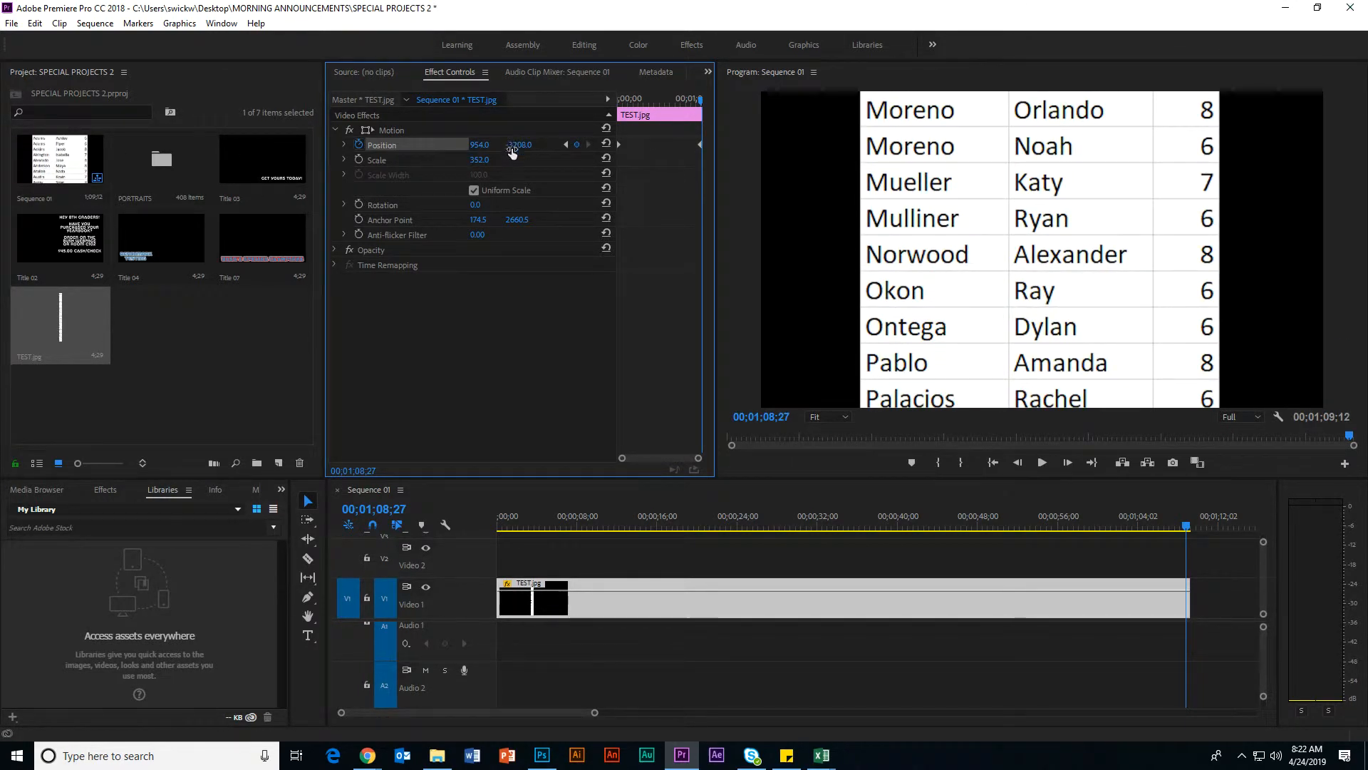
{"action": "mouse_move", "coordinate": [519, 146]}
{"action": "left_mouse_down"}
{"action": "mouse_move", "coordinate": [112, 202]}
{"action": "mouse_move", "coordinate": [250, 169]}
{"action": "mouse_move", "coordinate": [293, 114]}
{"action": "mouse_move", "coordinate": [536, 159]}
{"action": "left_mouse_up"}
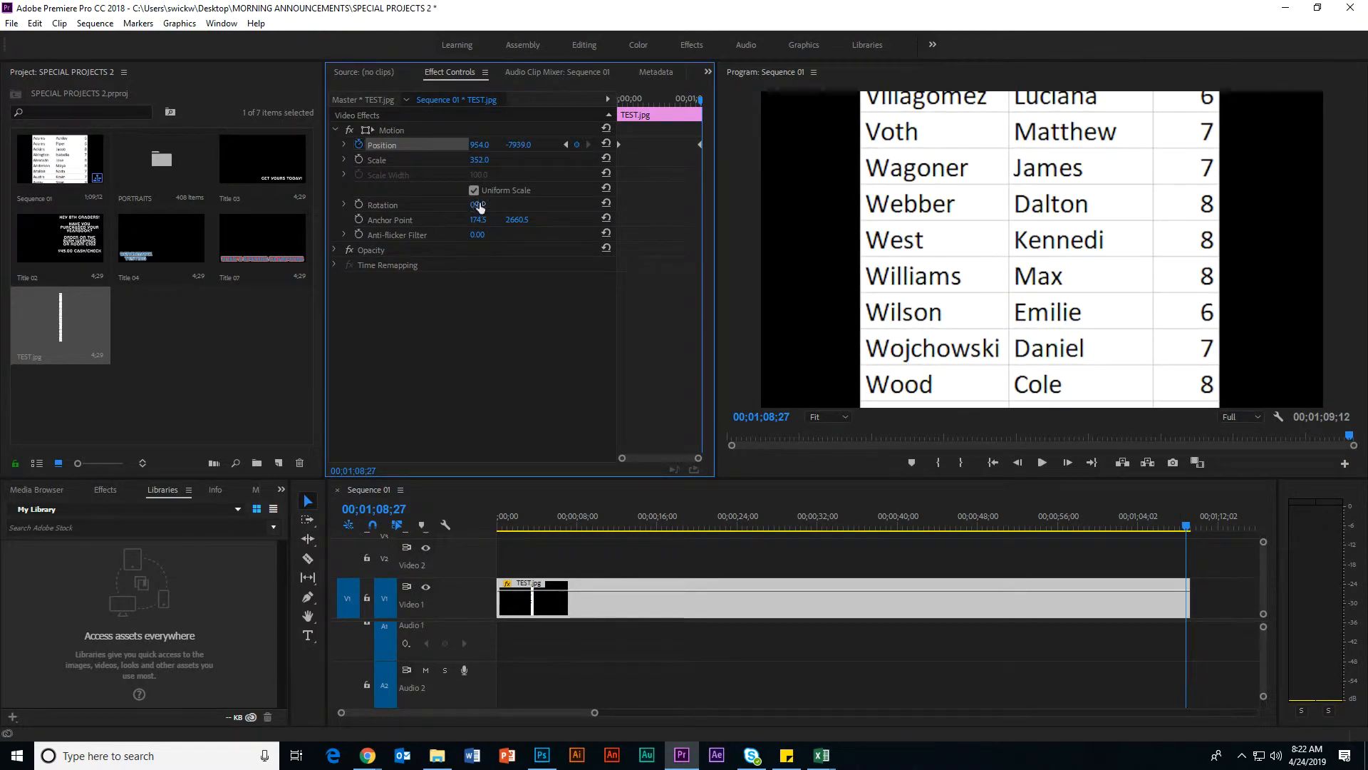
{"action": "mouse_move", "coordinate": [522, 146]}
{"action": "left_mouse_down"}
{"action": "mouse_move", "coordinate": [129, 78]}
{"action": "mouse_move", "coordinate": [481, 166]}
{"action": "mouse_move", "coordinate": [727, 263]}
{"action": "mouse_move", "coordinate": [537, 266]}
{"action": "mouse_move", "coordinate": [519, 144]}
{"action": "left_mouse_up"}
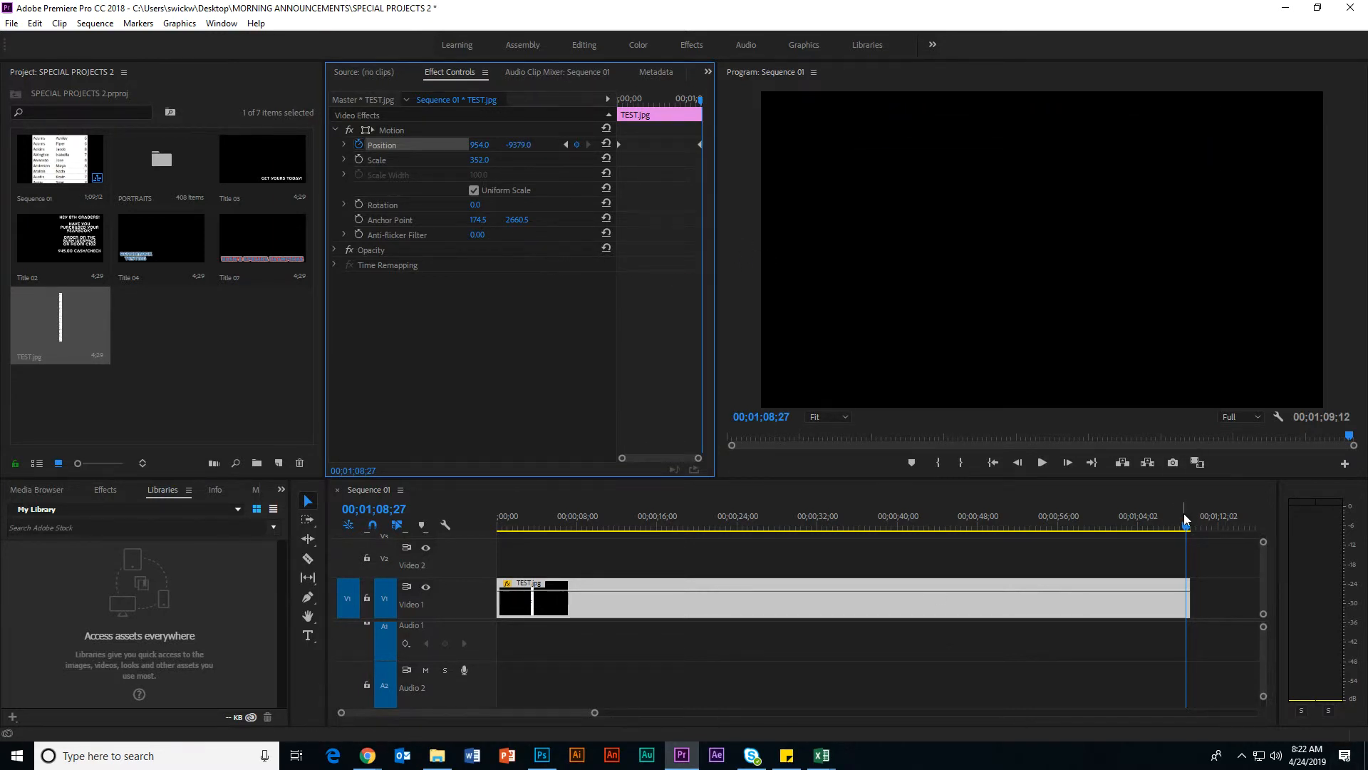
Play the sequence from its start to preview the scrolling name list
{"action": "left_click_drag", "start_coordinate": [1185, 521], "coordinate": [463, 451]}
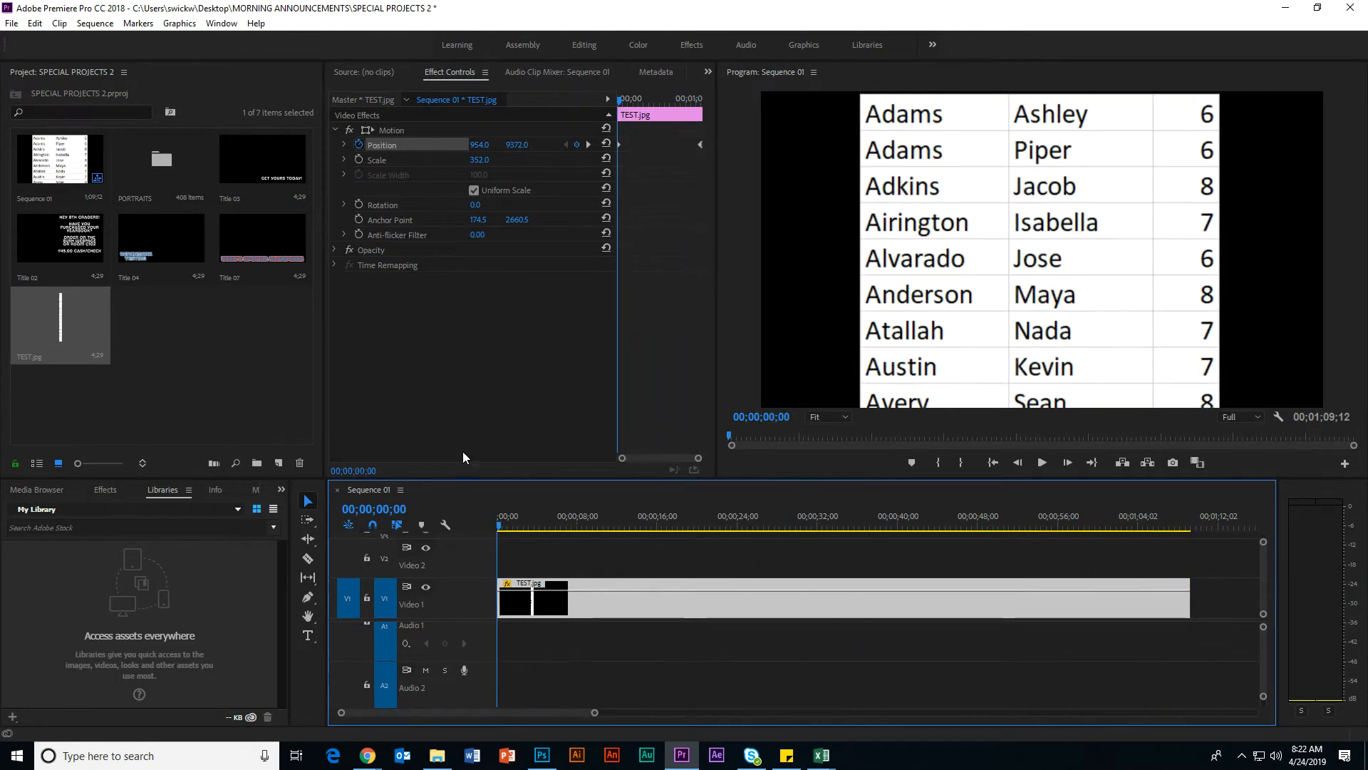
{"action": "key", "text": "space"}
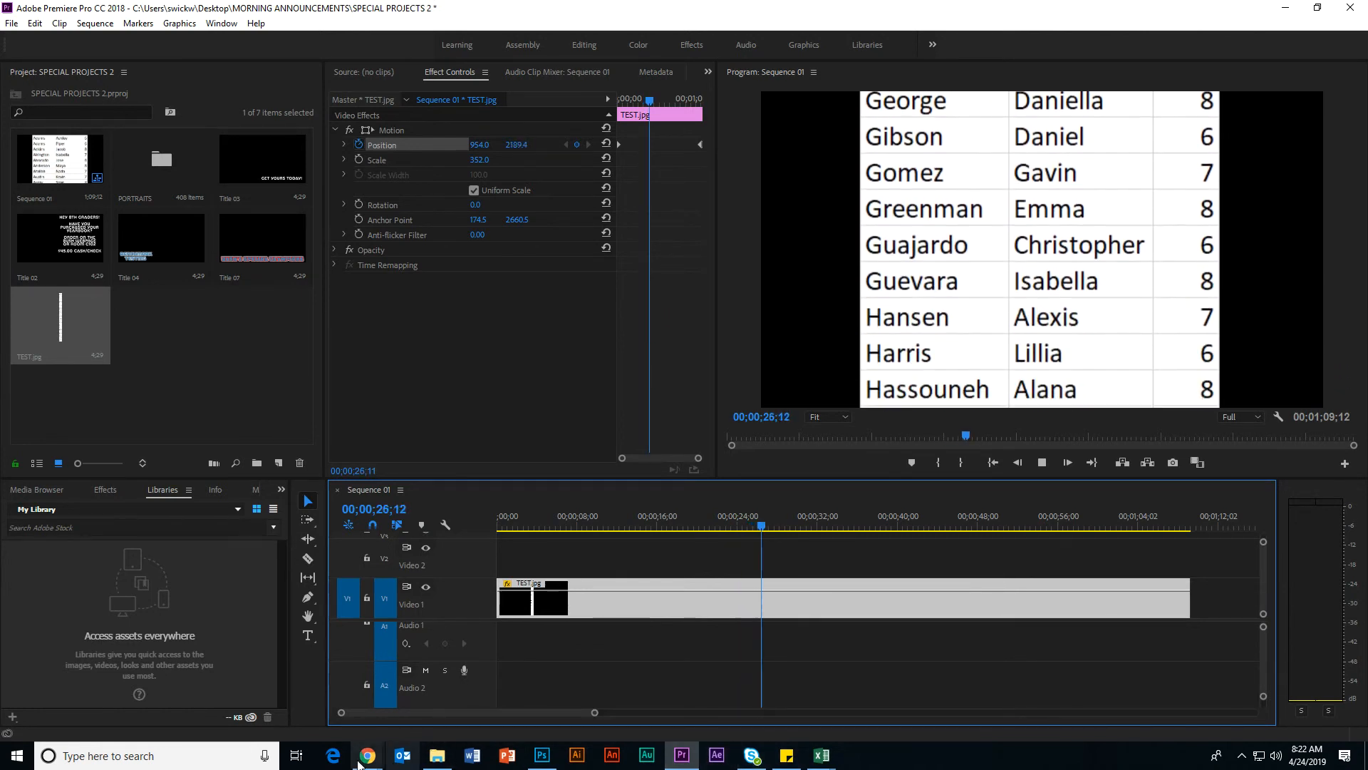
{"action": "mouse_move", "coordinate": [367, 756]}
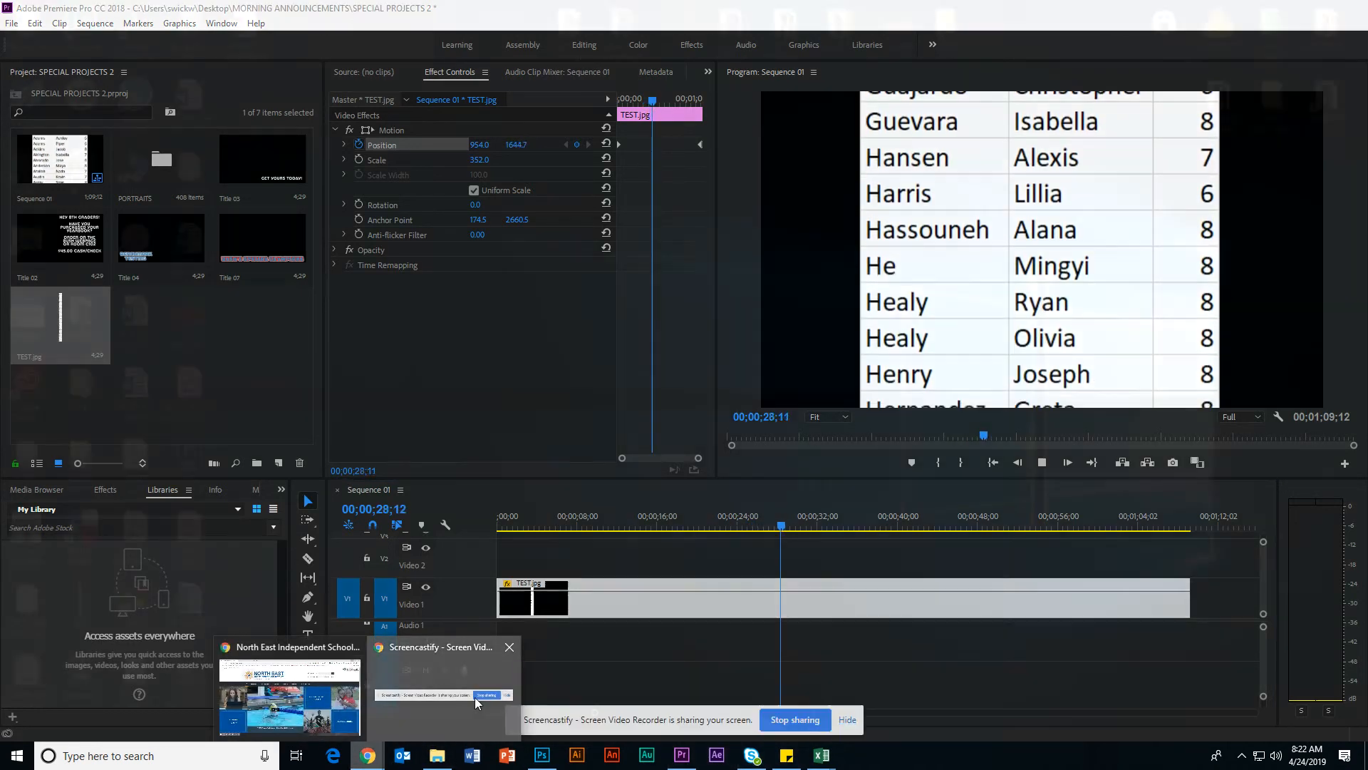